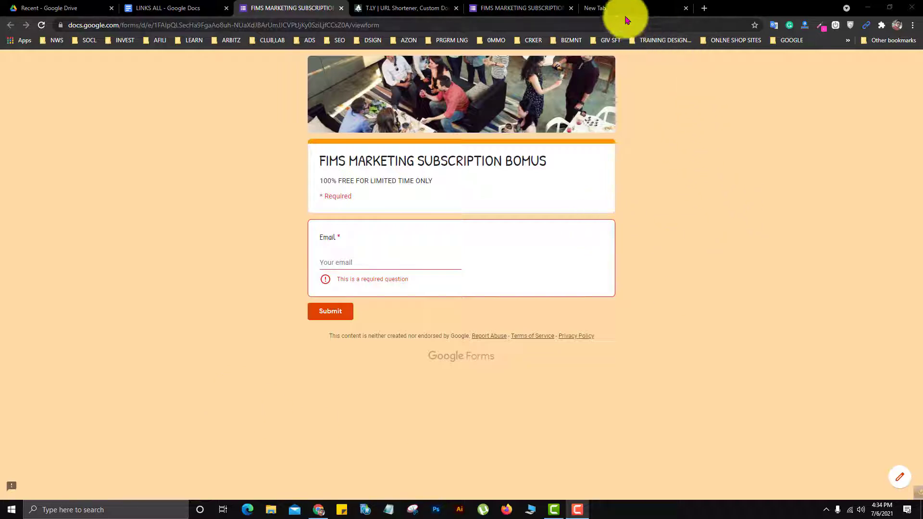
- Open Google Forms from the Google apps list in the new tab
click(611, 8)
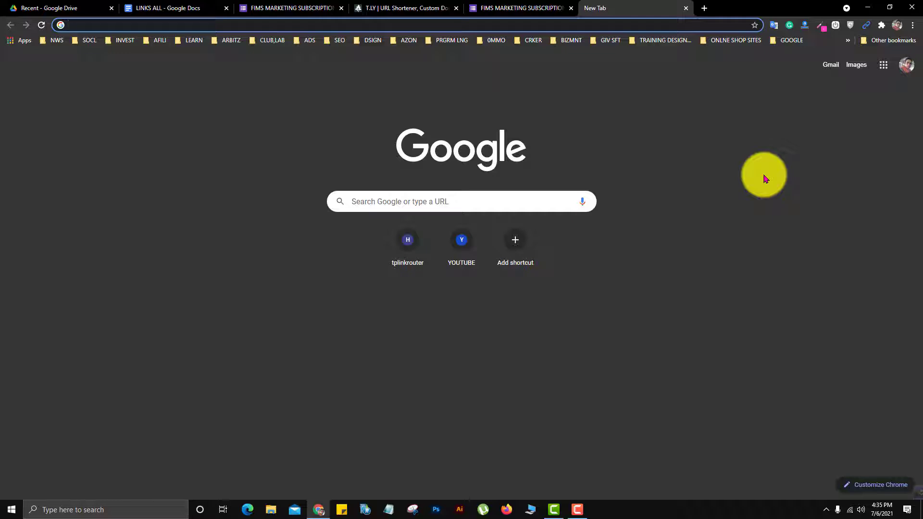
click(884, 66)
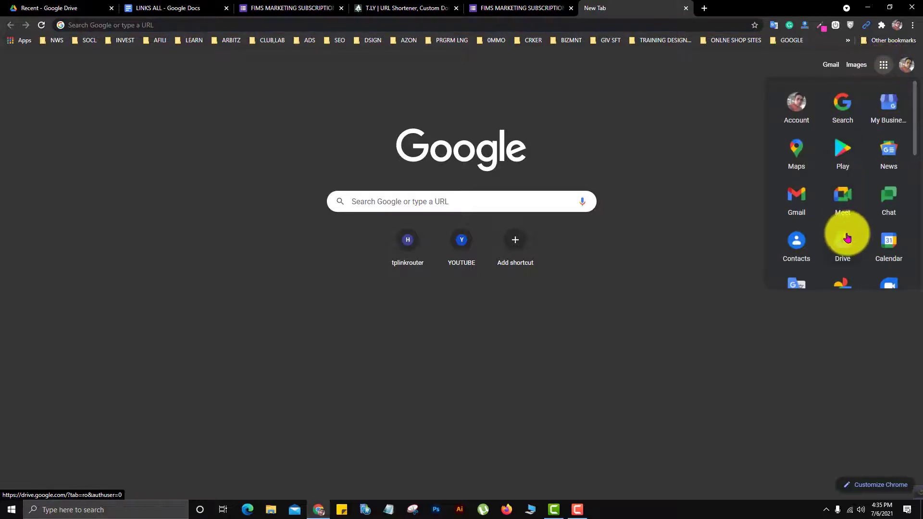
scroll(849, 233, down, 4)
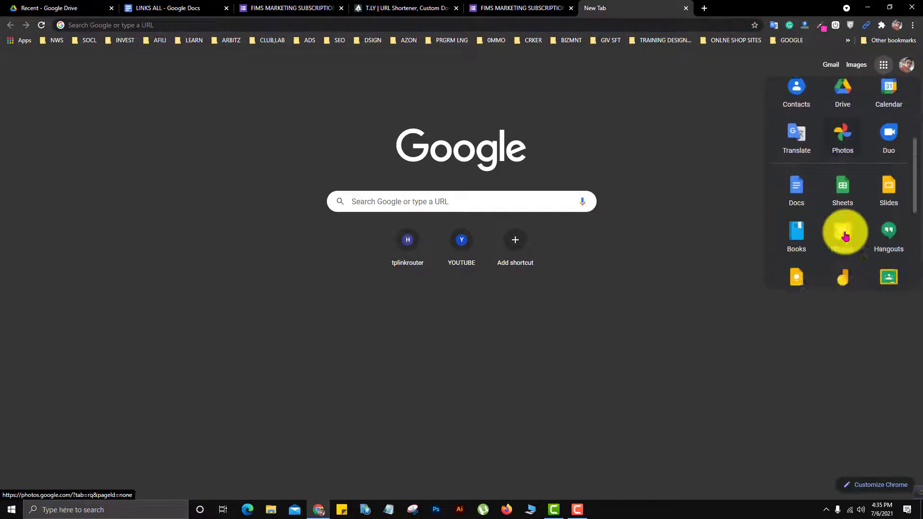
scroll(845, 237, down, 4)
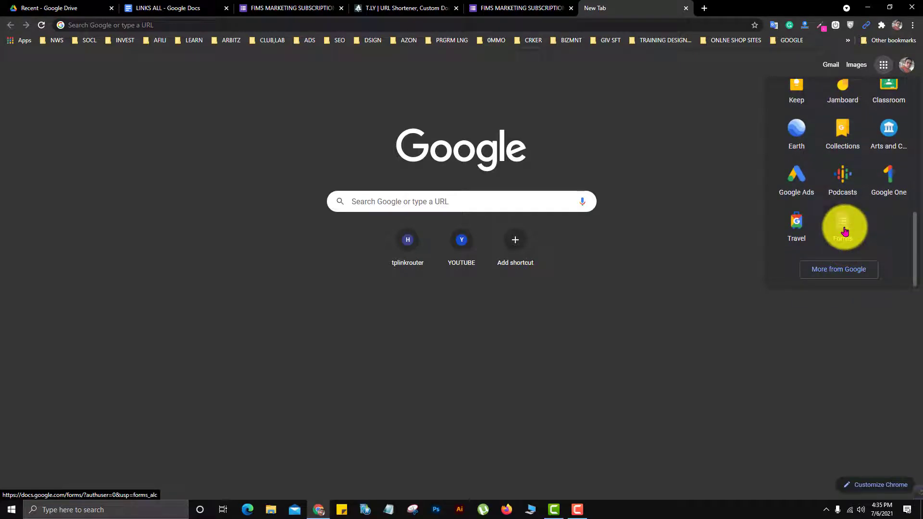
click(845, 229)
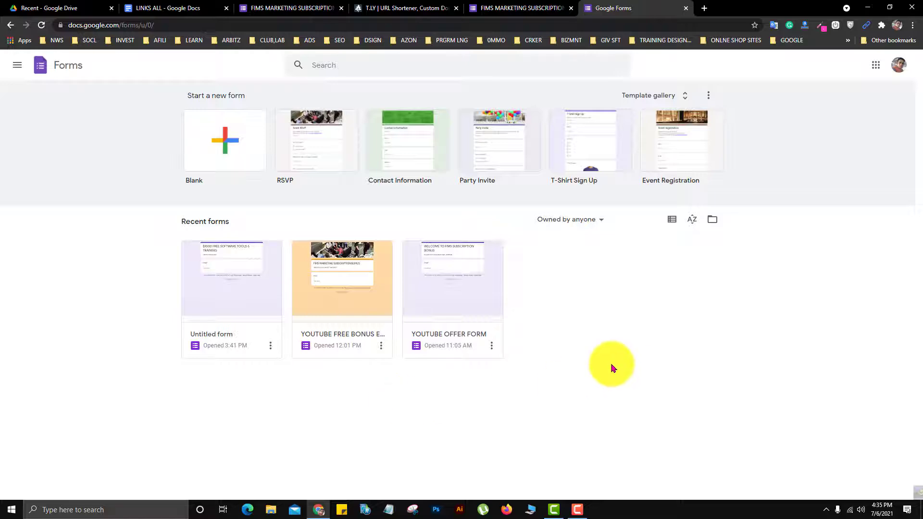
- Review the finished FIMS Marketing subscription form, and start a new form from the RSVP template
click(291, 8)
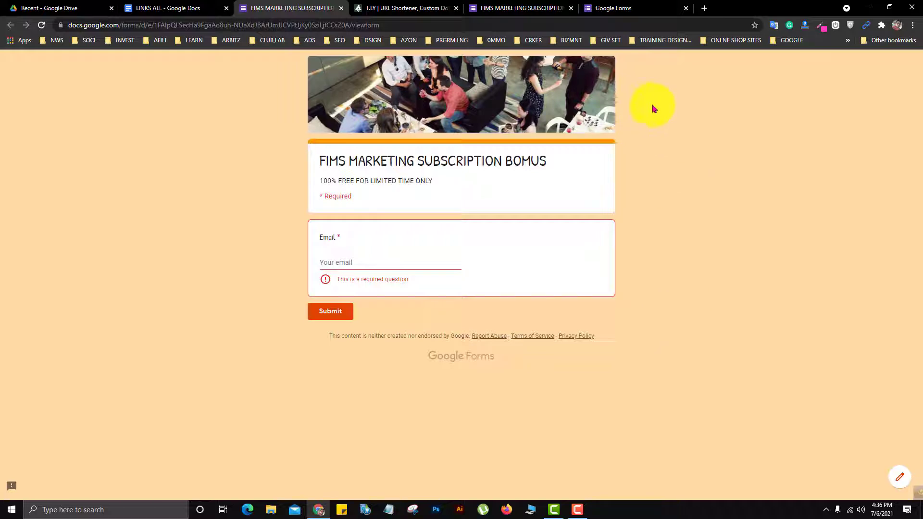
click(618, 10)
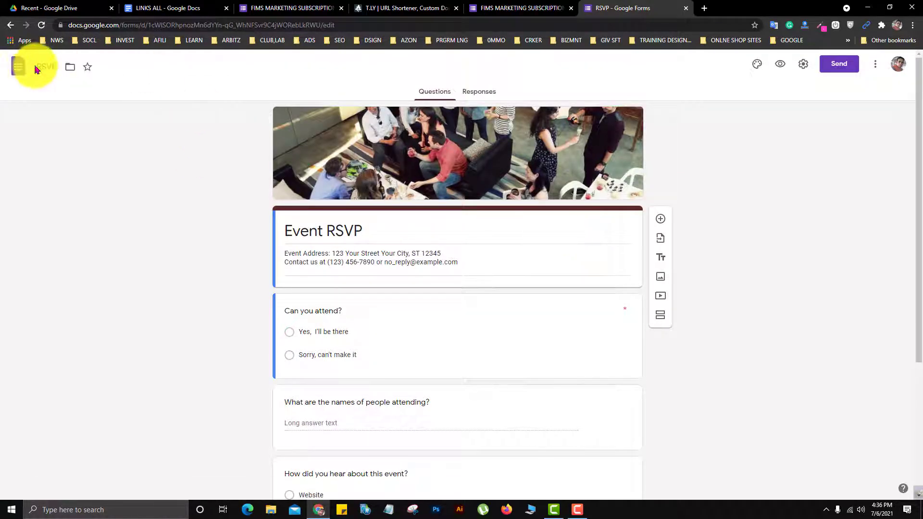
- Rename the form file as "free opt-in collection leads", correcting the spelling of "optin" to "opt-in"
click(48, 66)
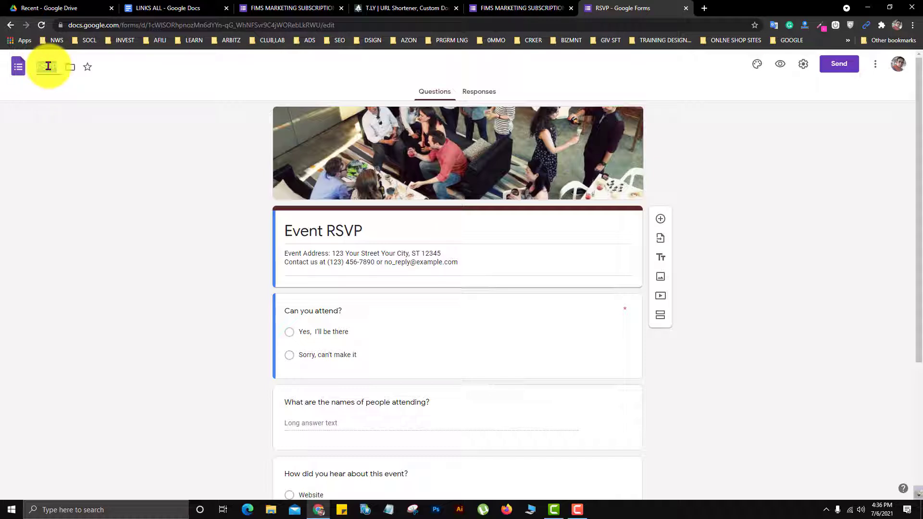
key(BackSpace)
text(Even)
text( optin)
text( collection)
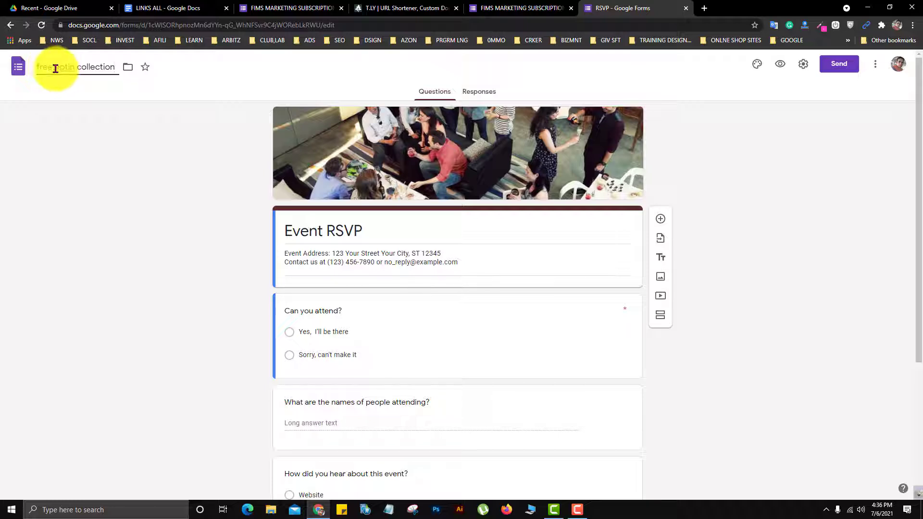
right_click(60, 66)
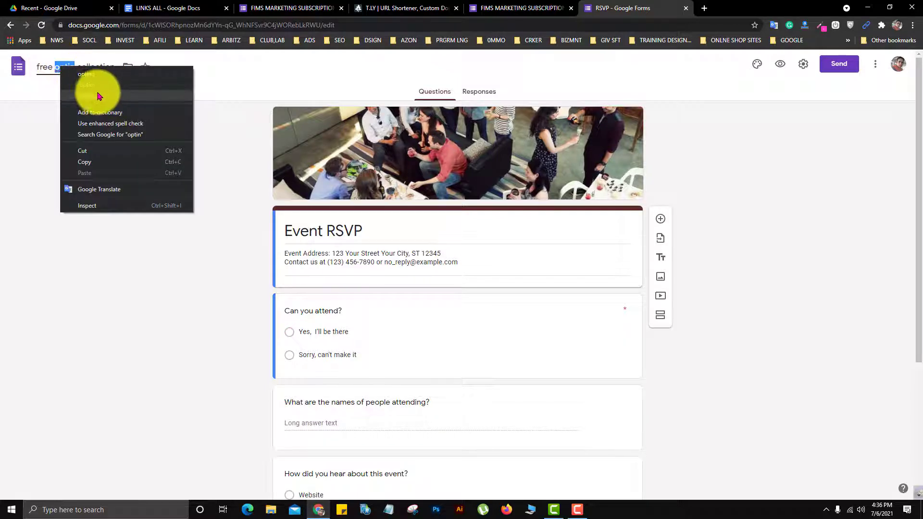
click(83, 92)
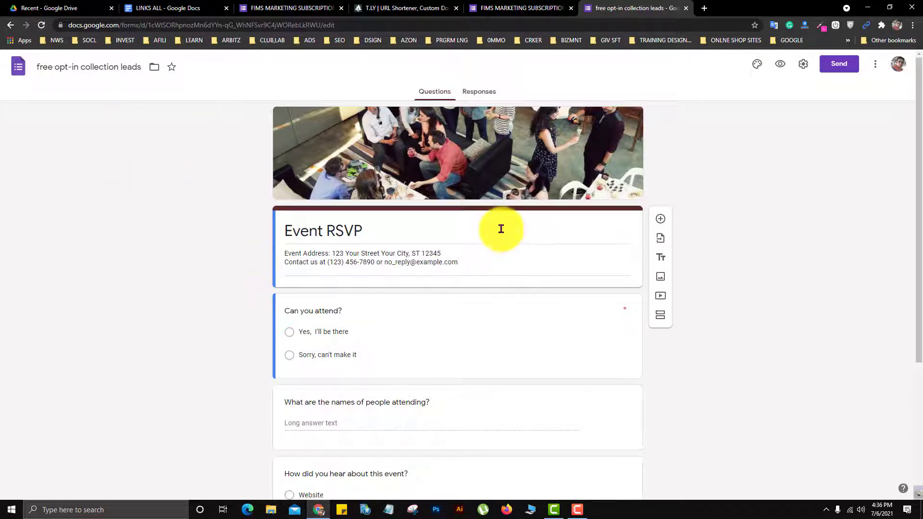
- Replace the form's "Event RSVP" title with "$1000 Bonus for free"
triple_click(391, 228)
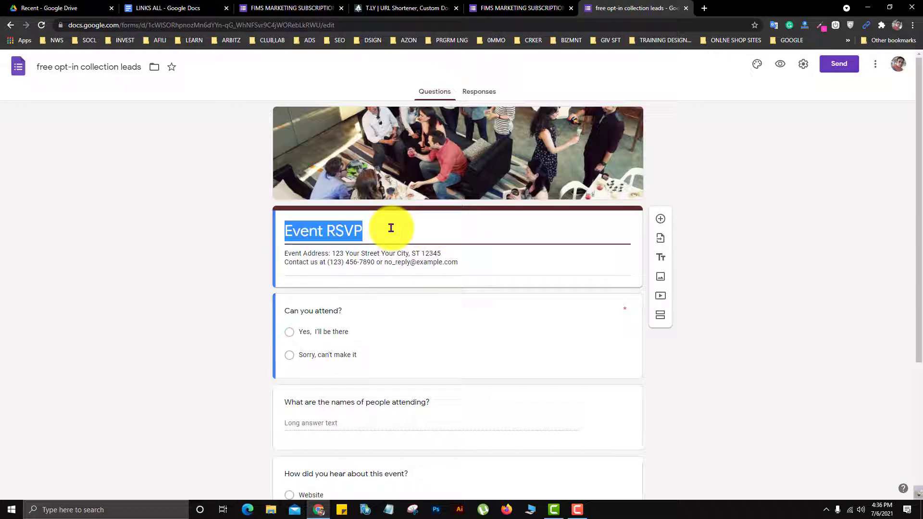
key(BackSpace)
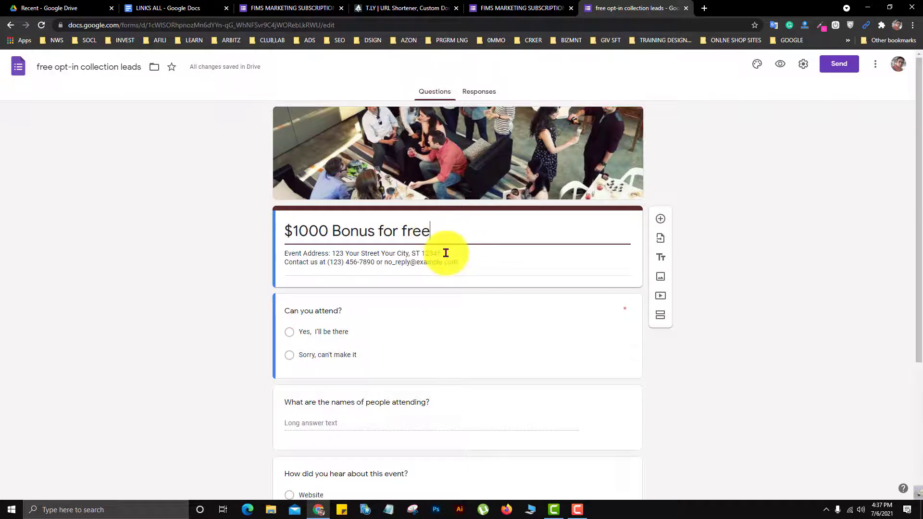
- Replace the form description with "100% FREE FOR LIMITED TIME ONLY", copied from the finished subscription form
click(287, 256)
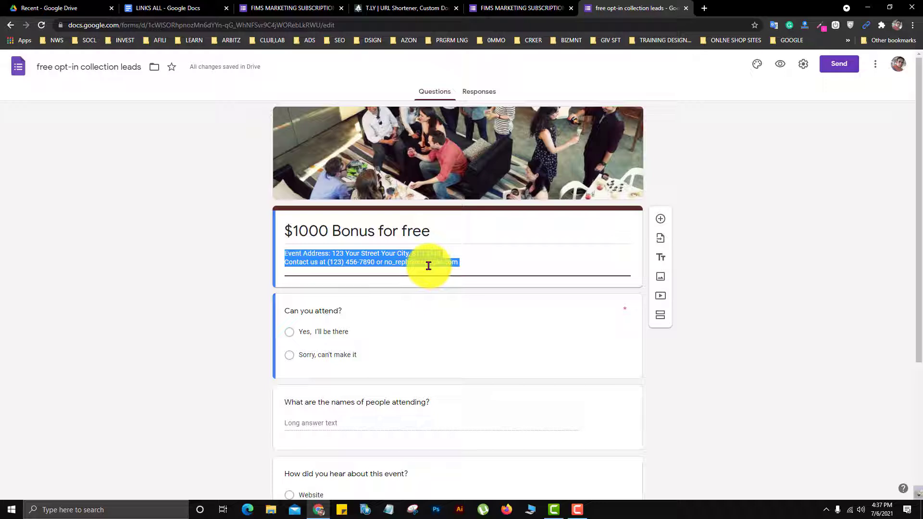
key(BackSpace)
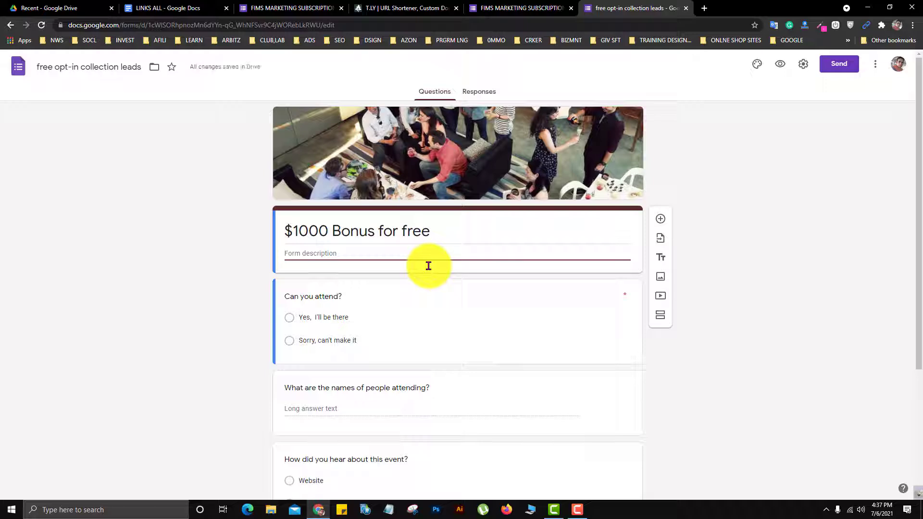
click(505, 5)
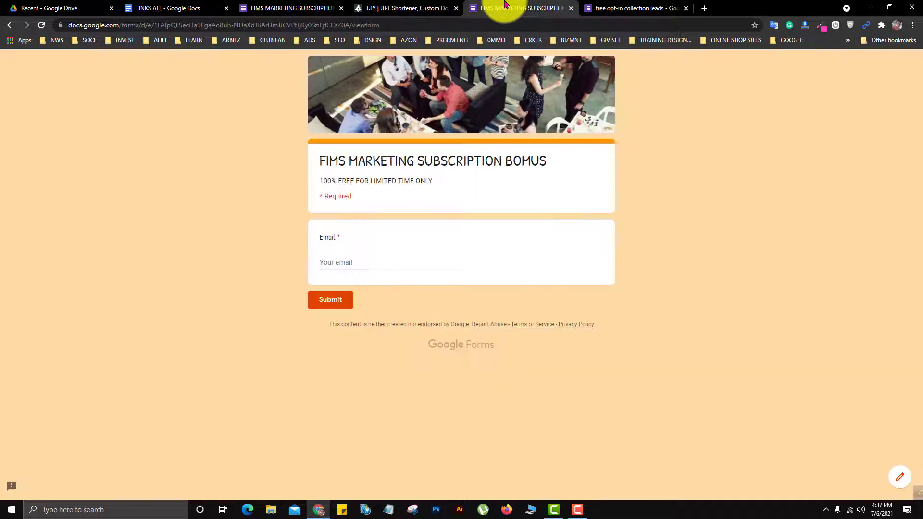
drag(435, 182, 322, 179)
right_click(350, 183)
click(377, 189)
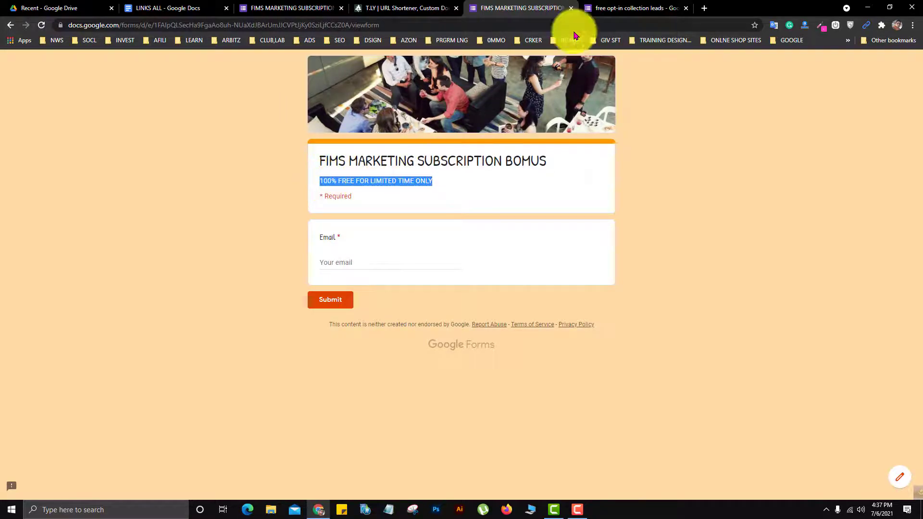
click(610, 8)
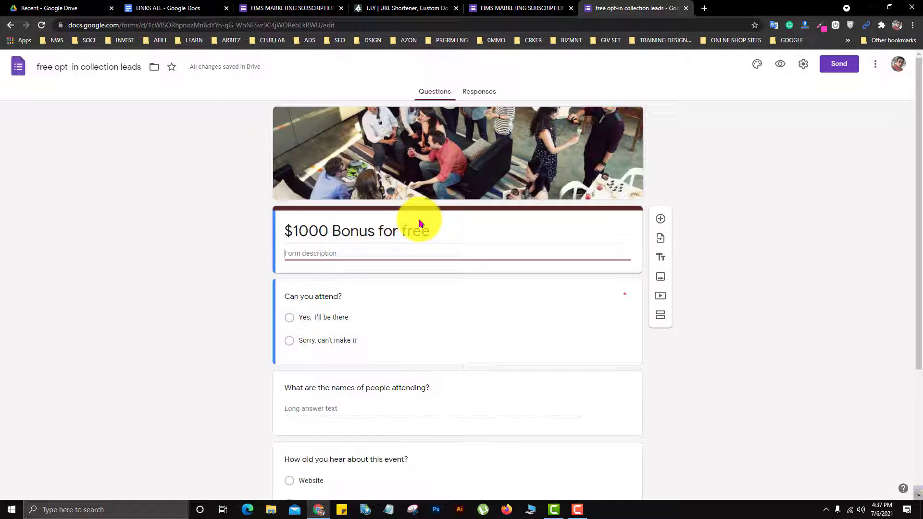
right_click(353, 257)
click(371, 331)
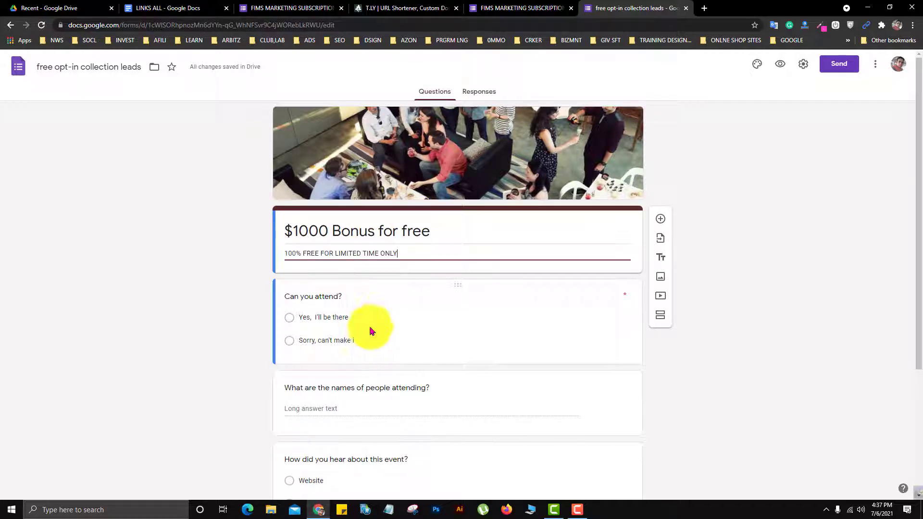
- Replace the form title with "FIMS MARKETING SUBSCRIPTION BOMUS", copied from the finished subscription form
triple_click(412, 231)
click(507, 6)
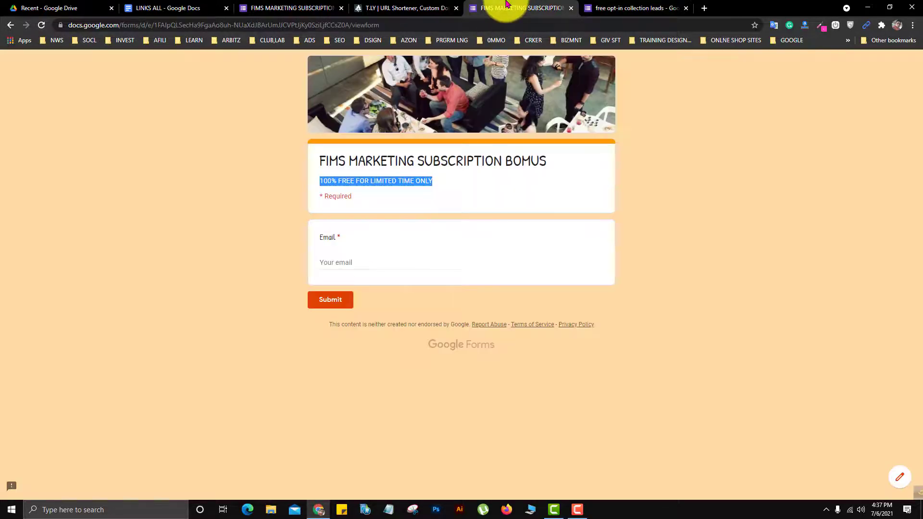
drag(545, 160, 322, 159)
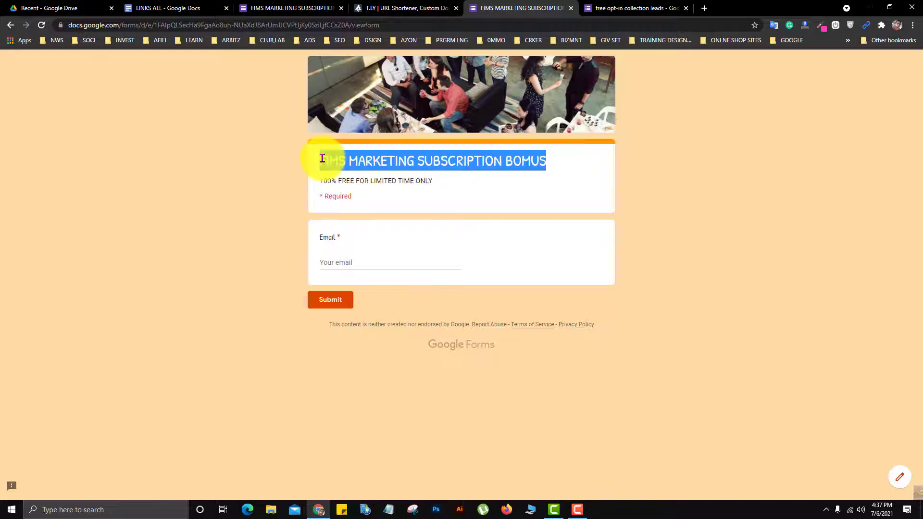
right_click(390, 160)
click(421, 168)
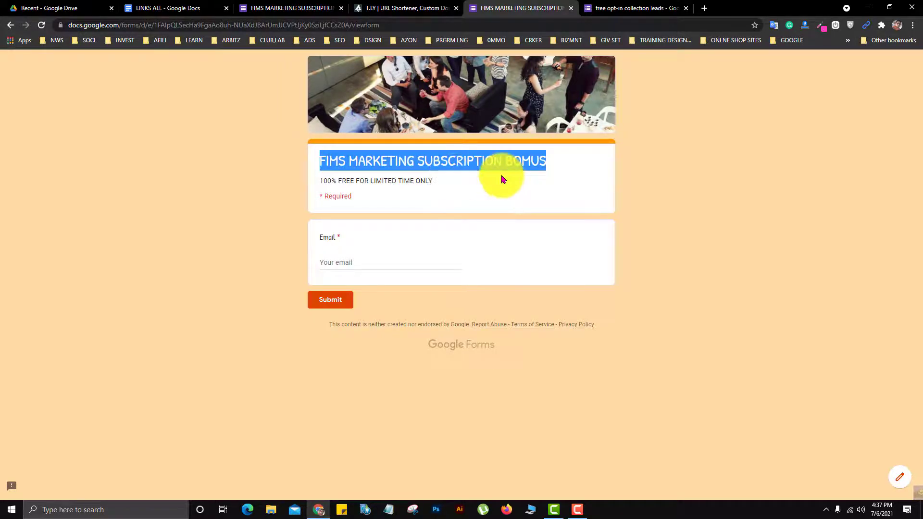
click(609, 8)
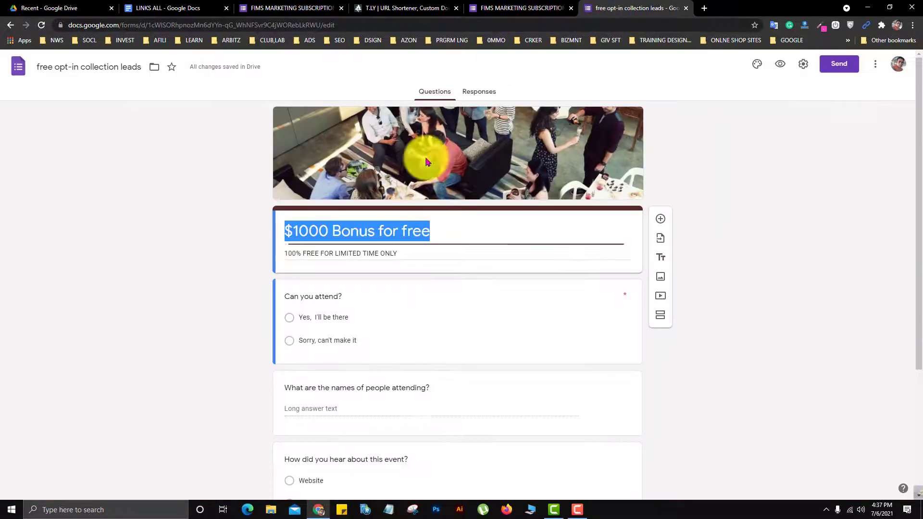
right_click(386, 230)
click(419, 279)
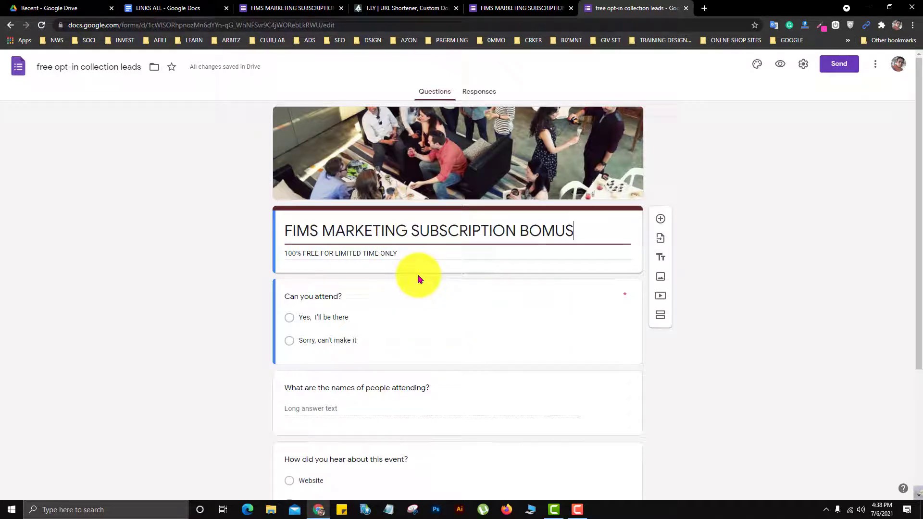
triple_click(377, 257)
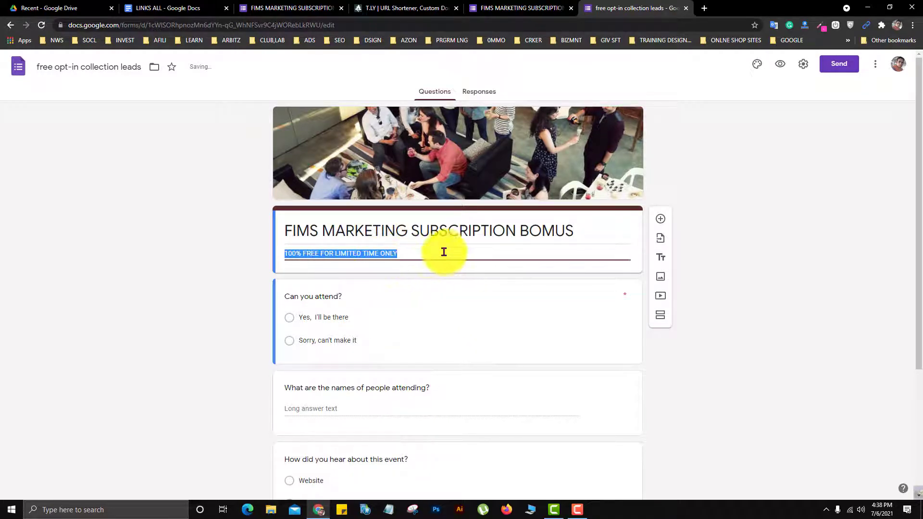
click(444, 252)
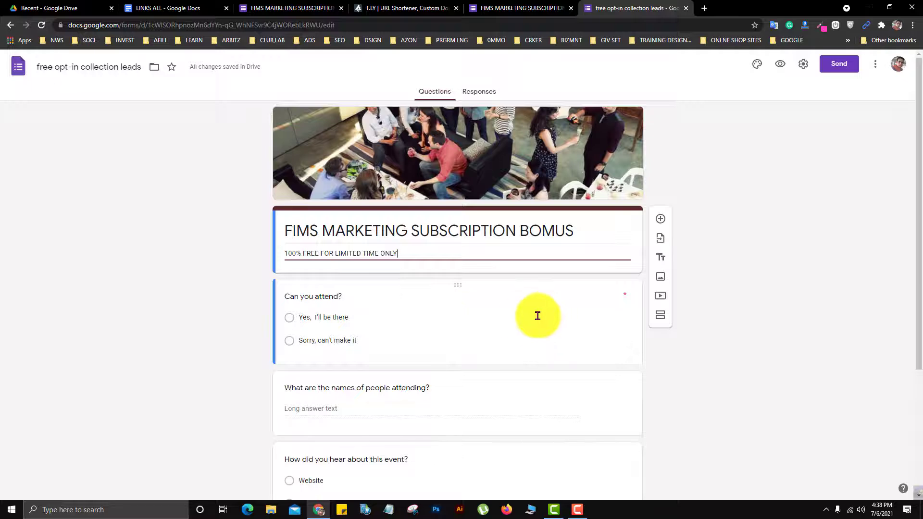
- Delete the questions about how people heard of the event, comments and/or questions, and the names of people attending
scroll(449, 307, down, 4)
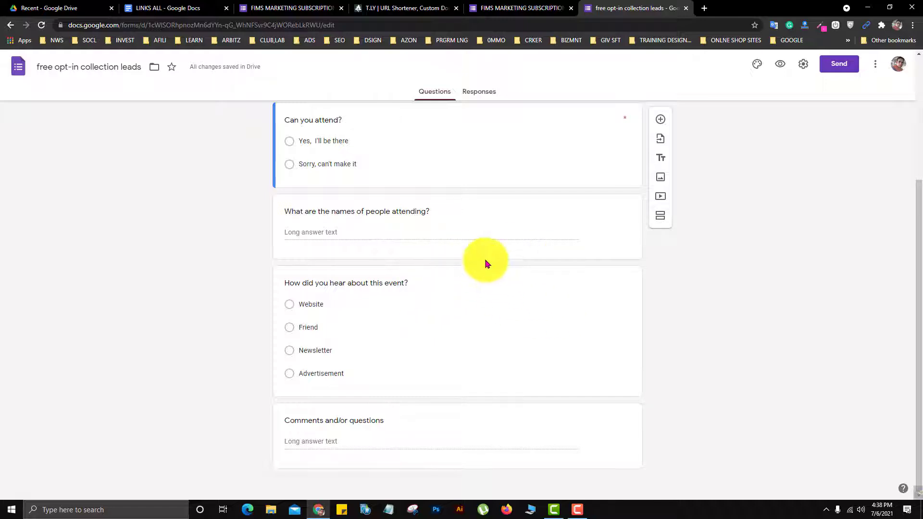
scroll(481, 260, up, 3)
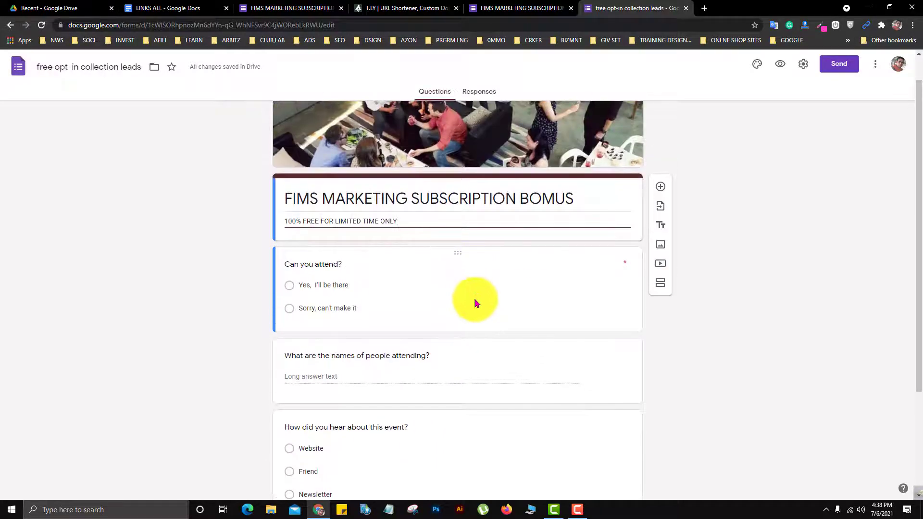
scroll(475, 300, down, 3)
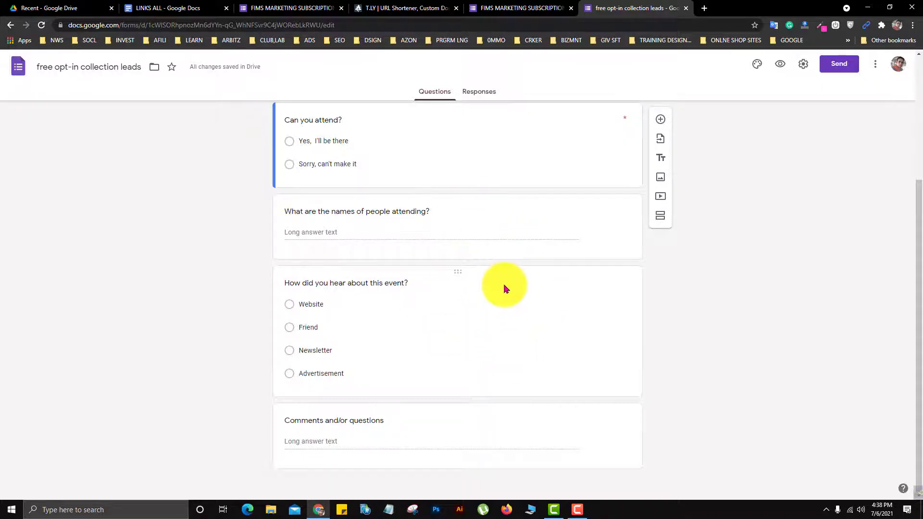
scroll(505, 287, up, 3)
scroll(504, 288, down, 3)
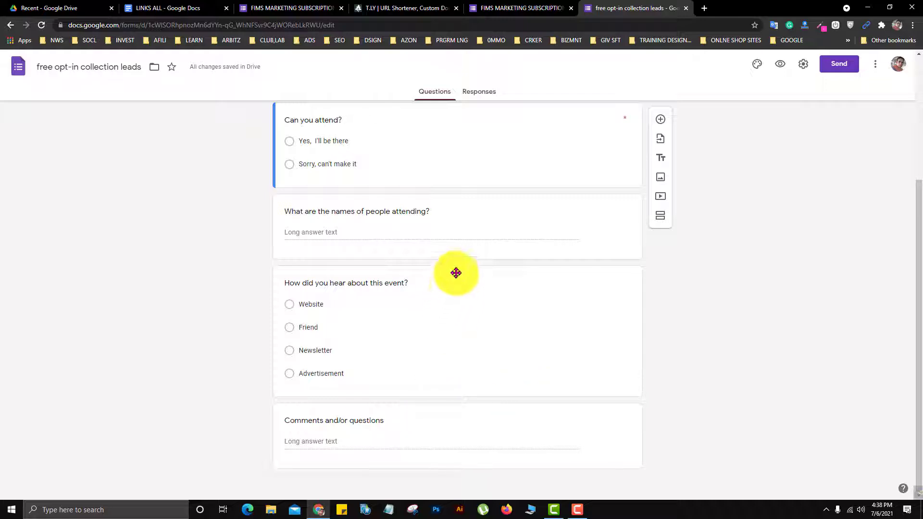
click(458, 325)
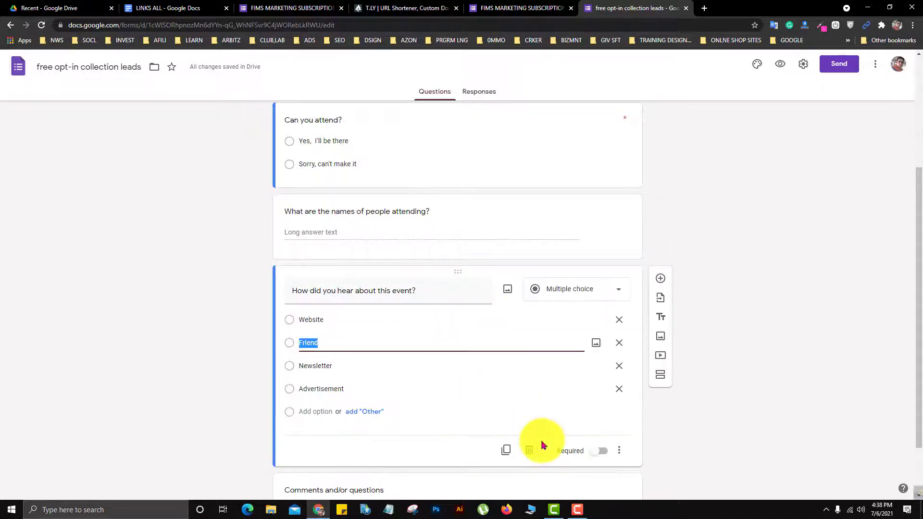
click(528, 451)
click(478, 425)
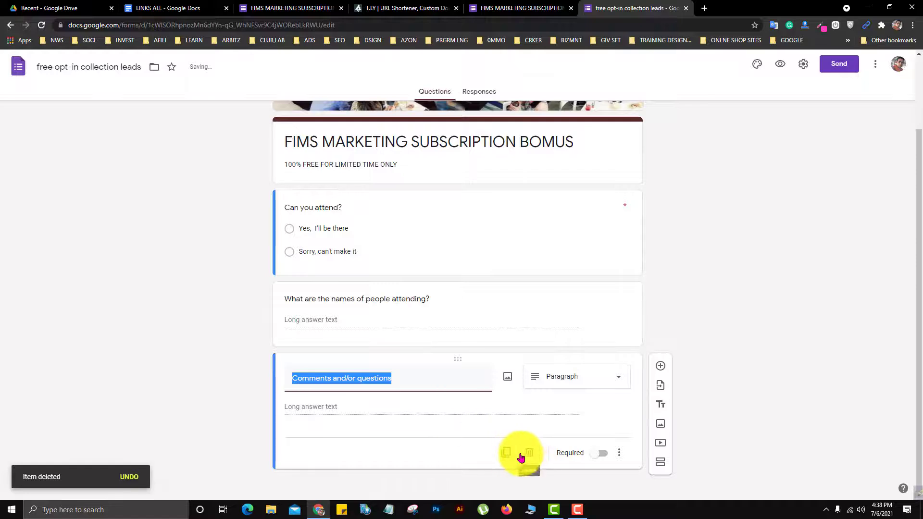
- Turn on email collection in the form settings, turn off the one-response limit and editing after submission, and save
click(812, 68)
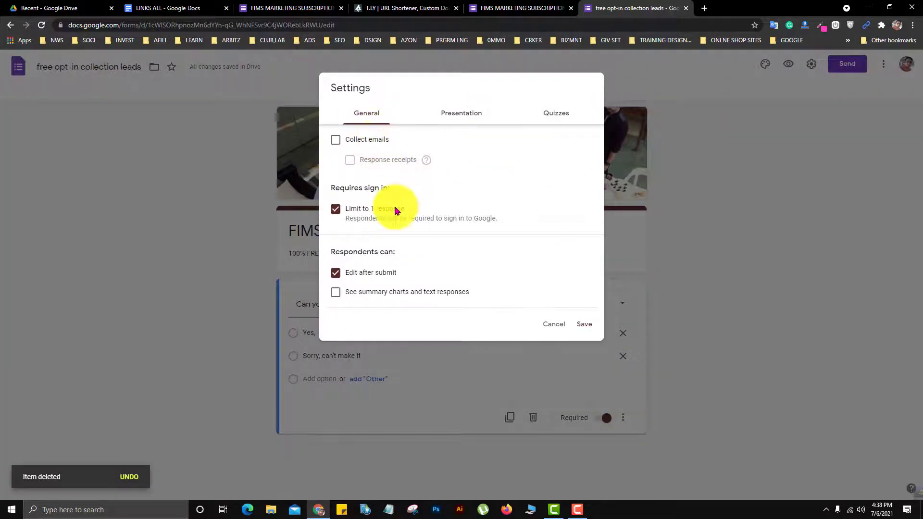
click(335, 140)
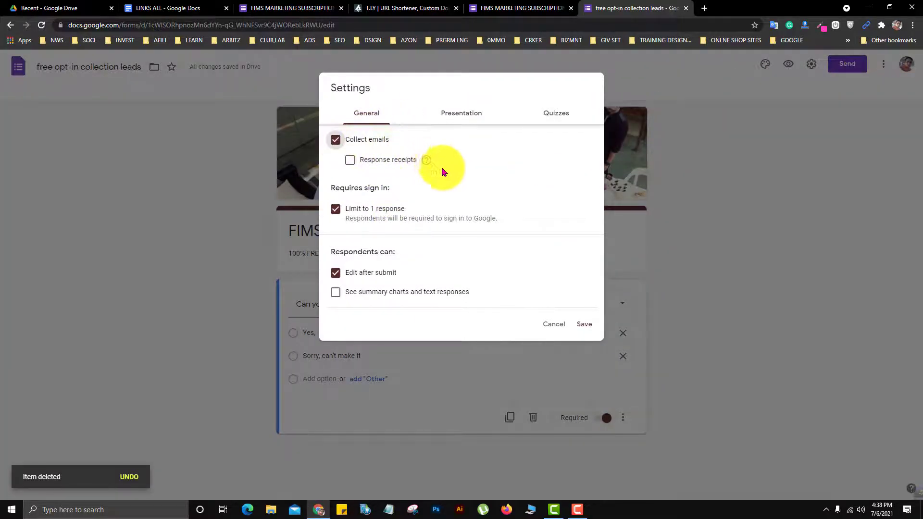
click(336, 273)
click(336, 209)
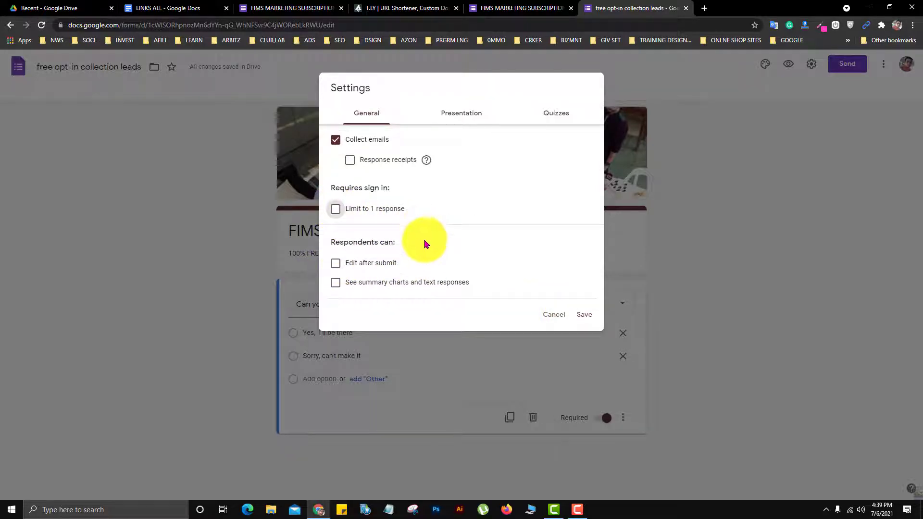
click(454, 116)
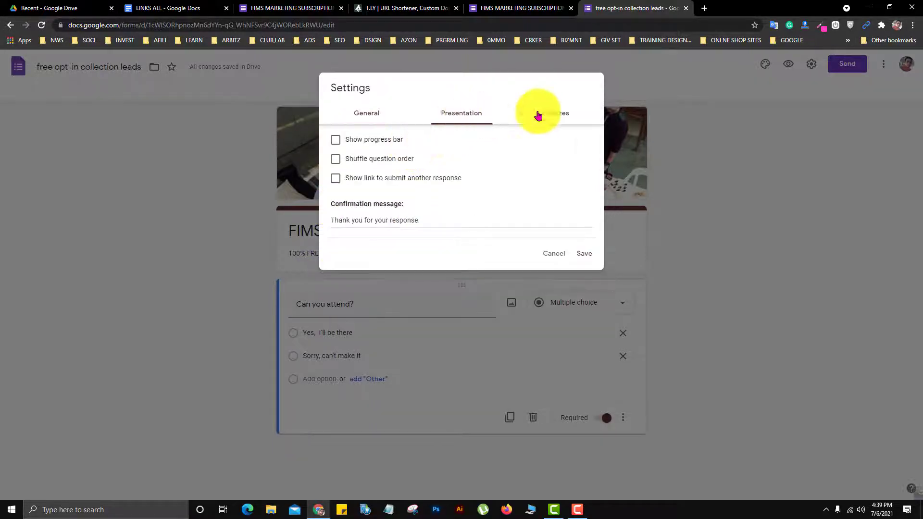
click(555, 113)
click(443, 120)
click(378, 118)
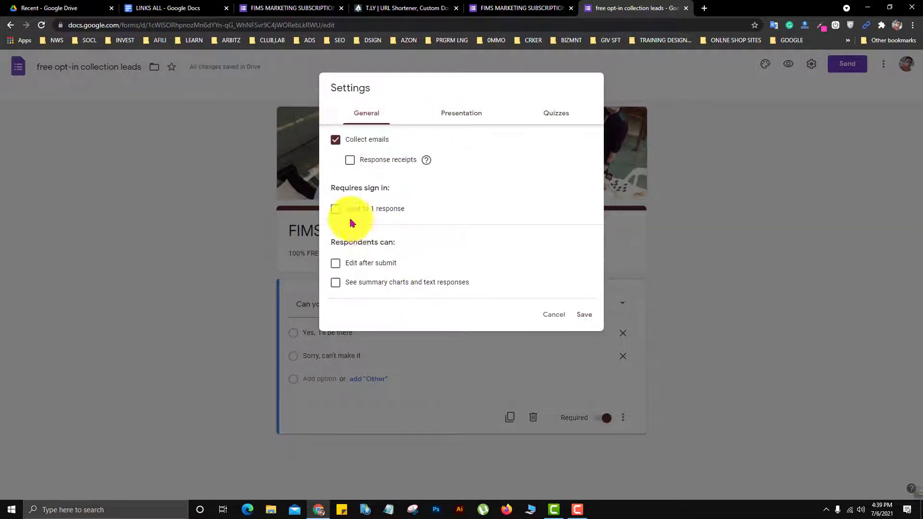
click(583, 317)
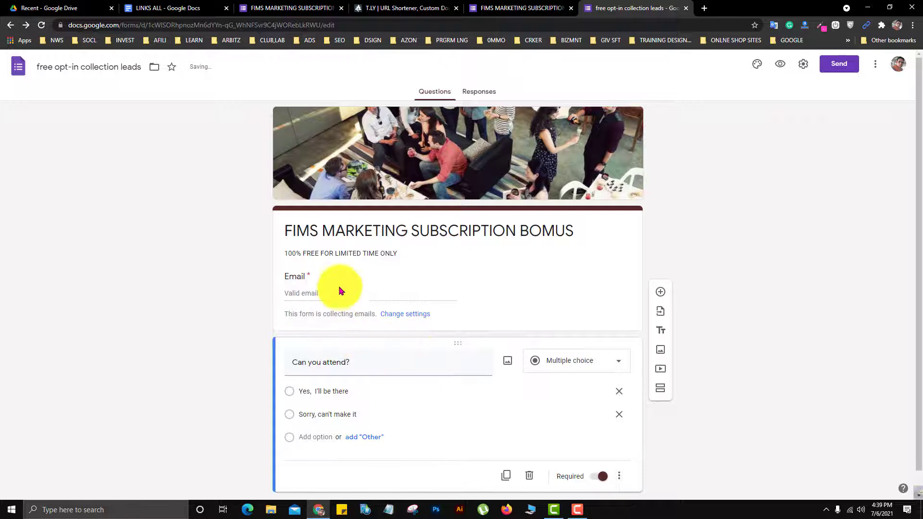
- Delete the "Can you attend?" question from the form
click(529, 477)
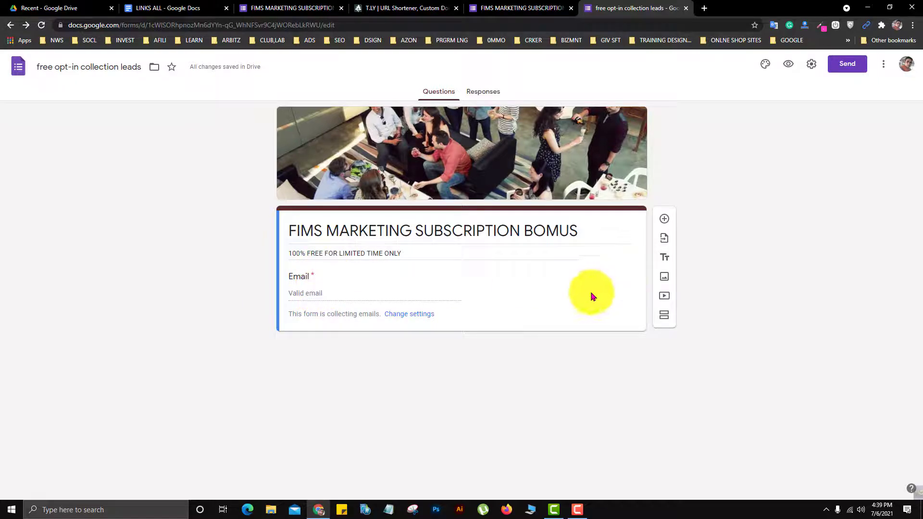
- Examine the form's responses page, its response download options and the choices for a response destination spreadsheet
click(483, 94)
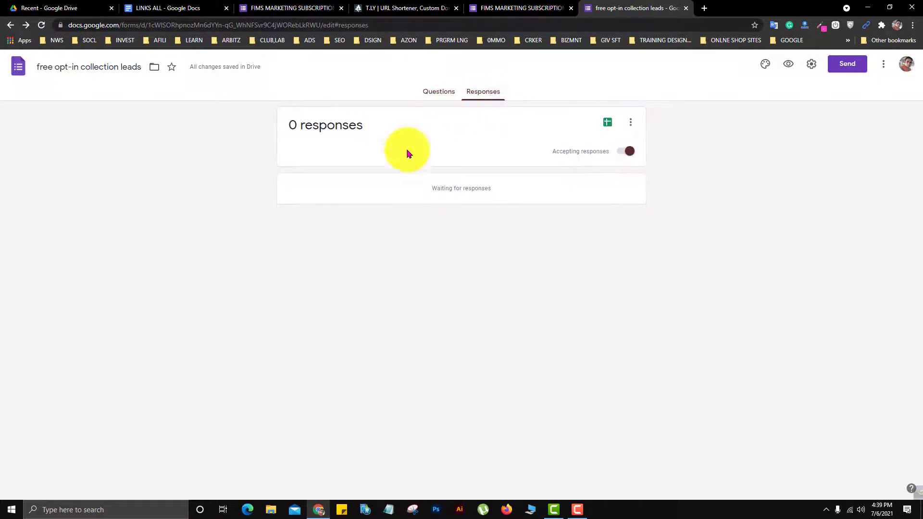
click(632, 126)
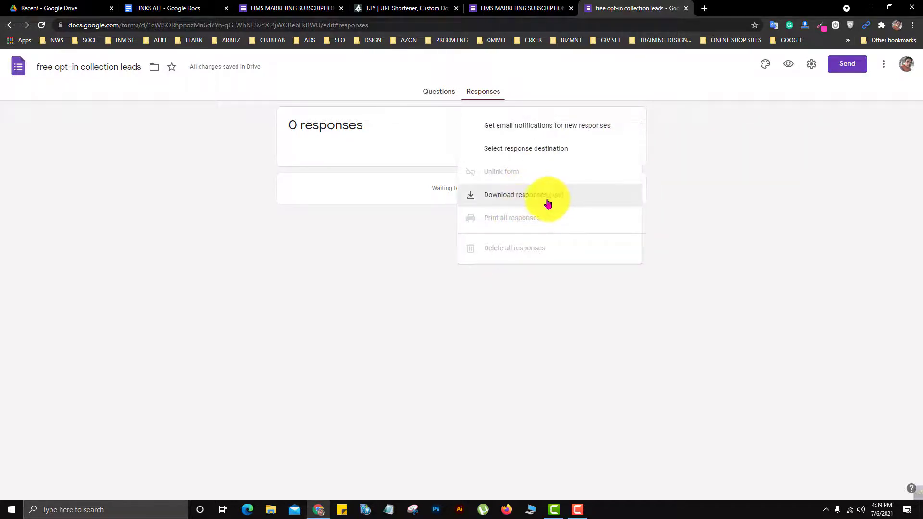
click(429, 95)
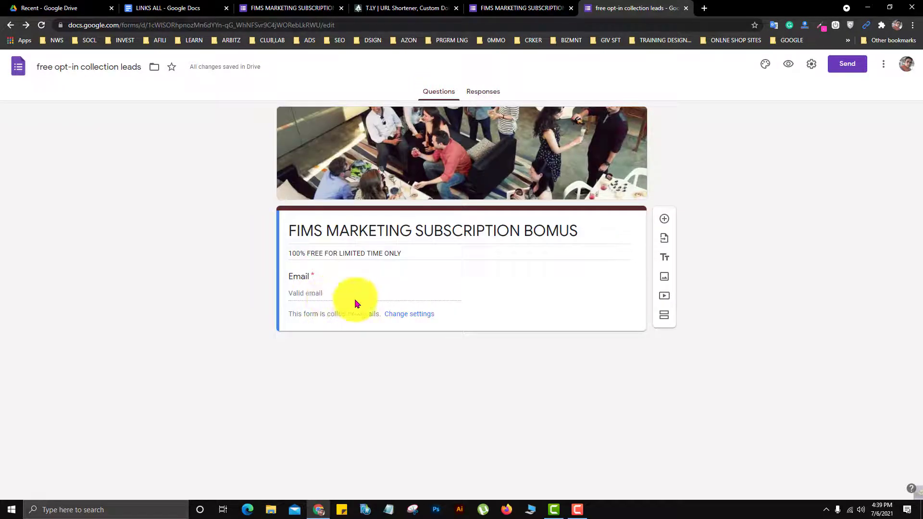
click(489, 97)
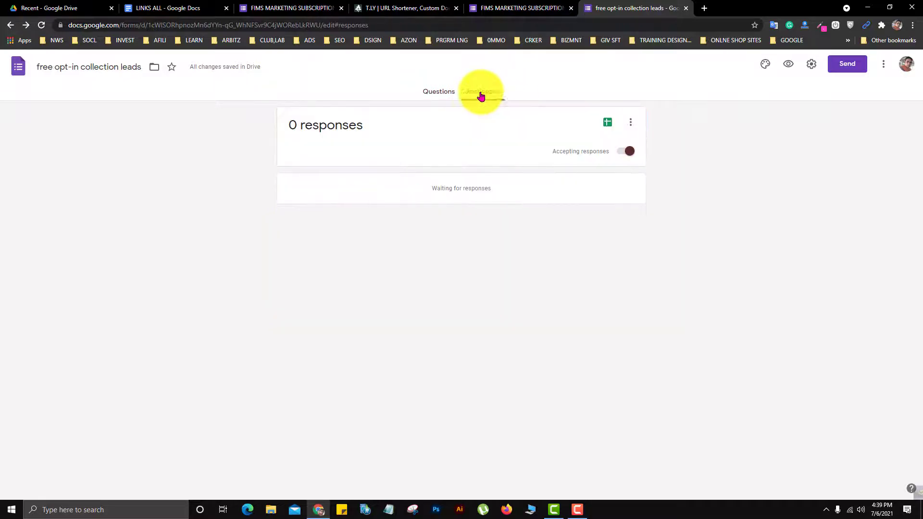
click(438, 95)
click(485, 91)
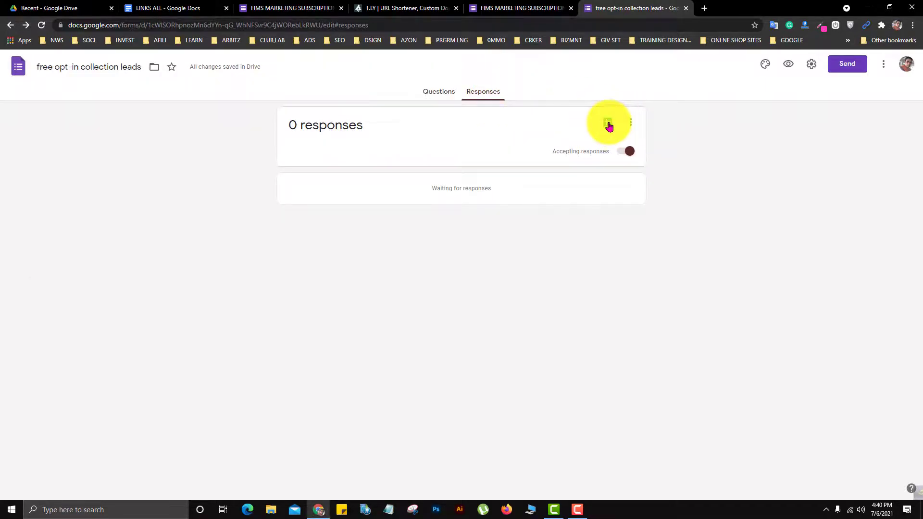
click(631, 124)
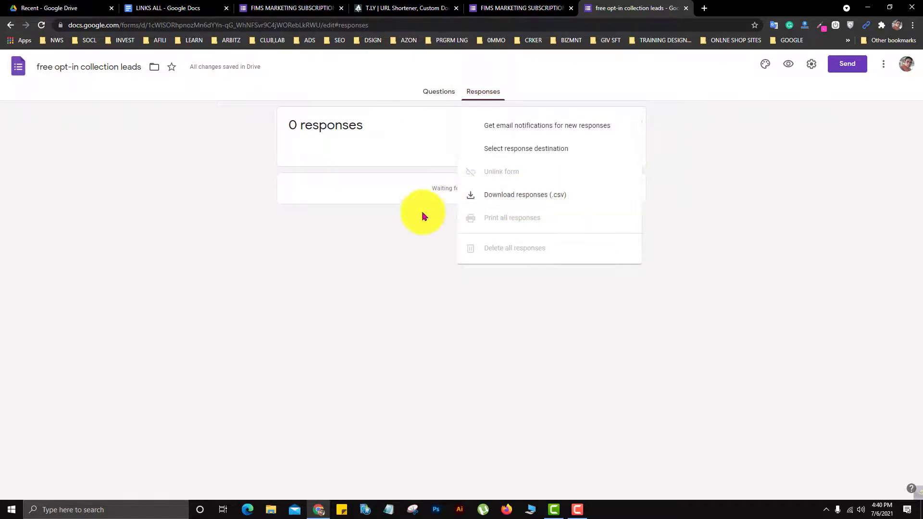
click(413, 219)
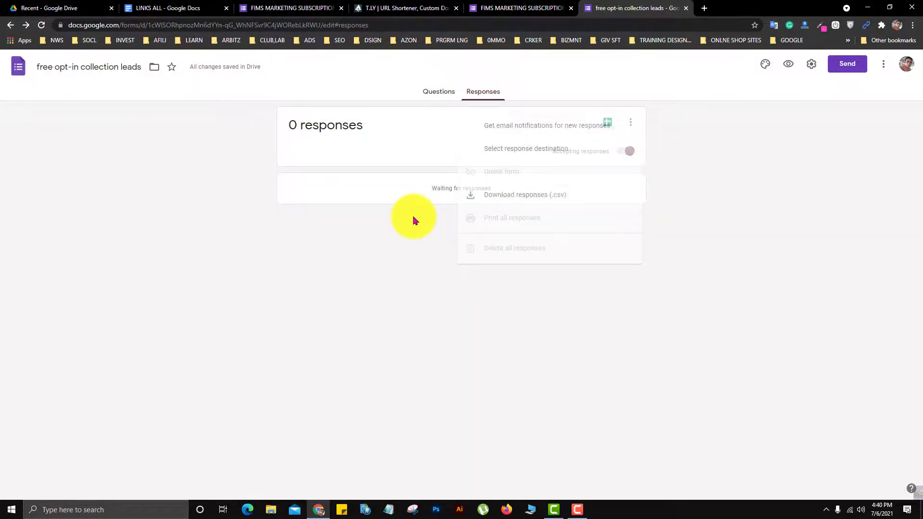
click(607, 126)
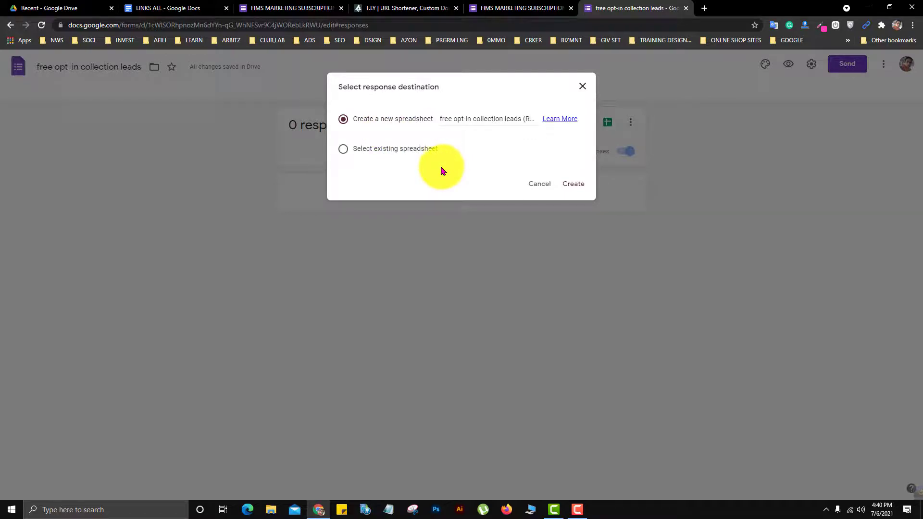
click(537, 185)
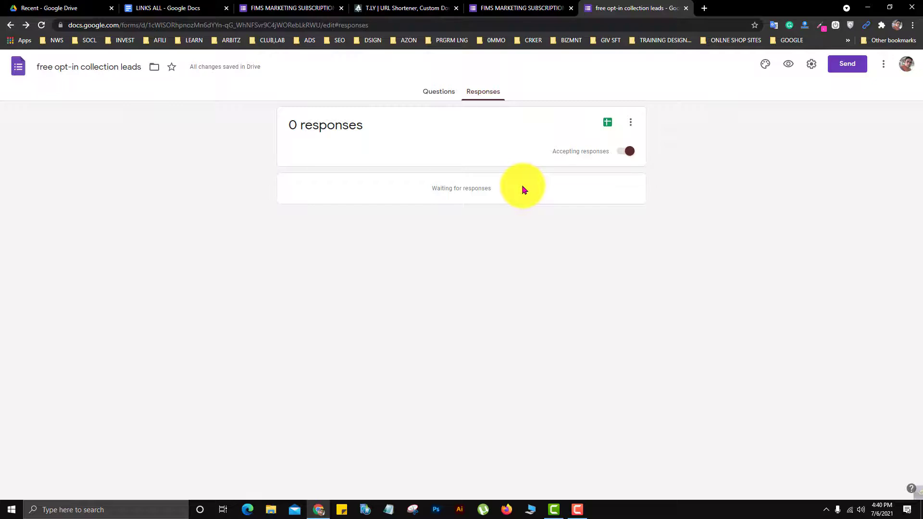
- Set the form's theme color to orange and its background to the darkest orange tint
click(439, 95)
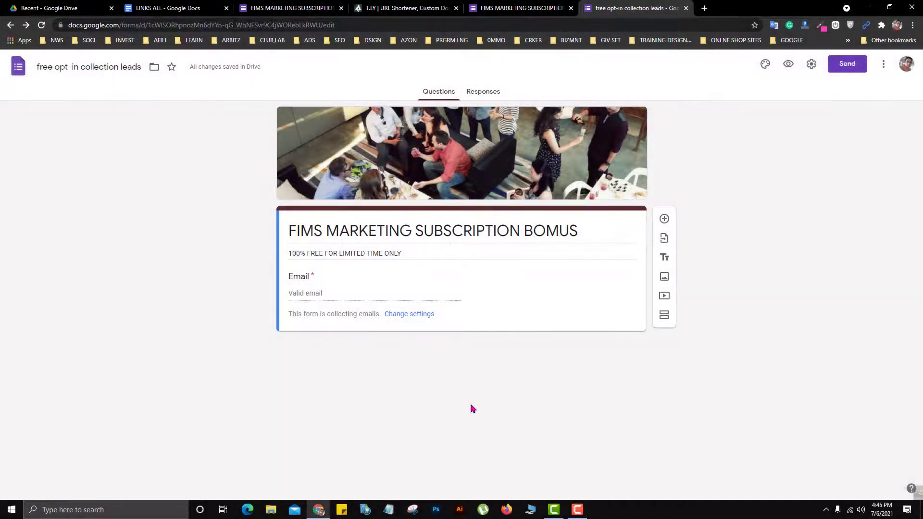
click(765, 64)
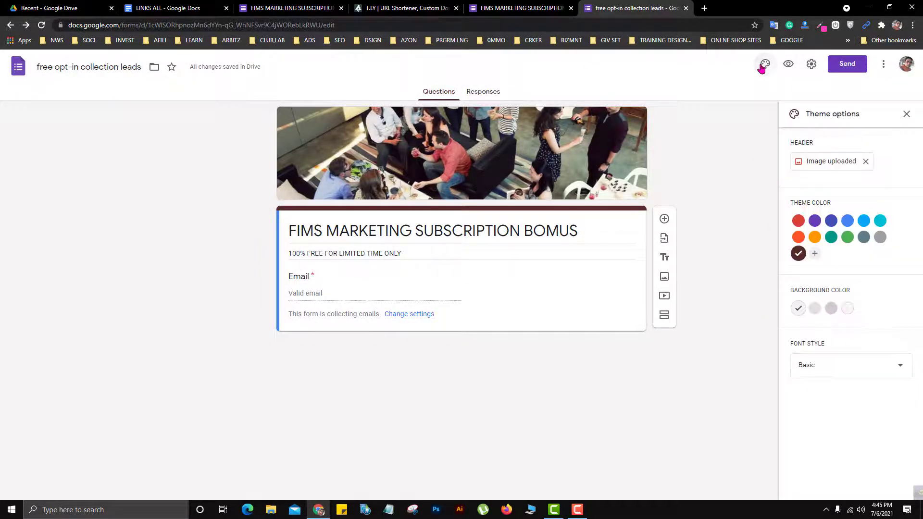
click(814, 237)
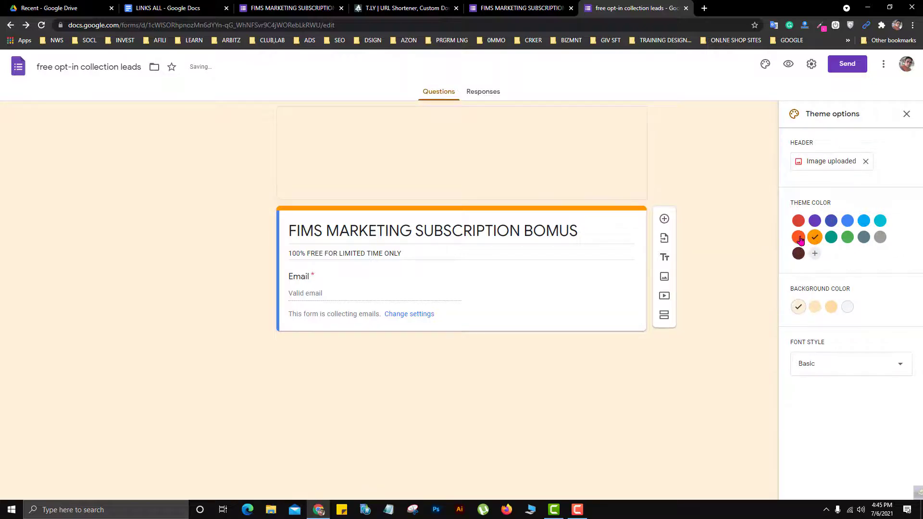
click(831, 306)
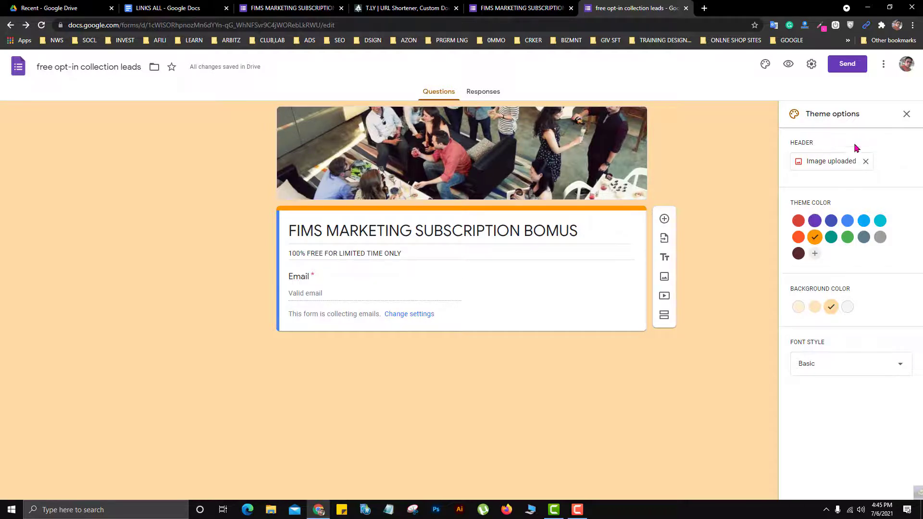
click(907, 114)
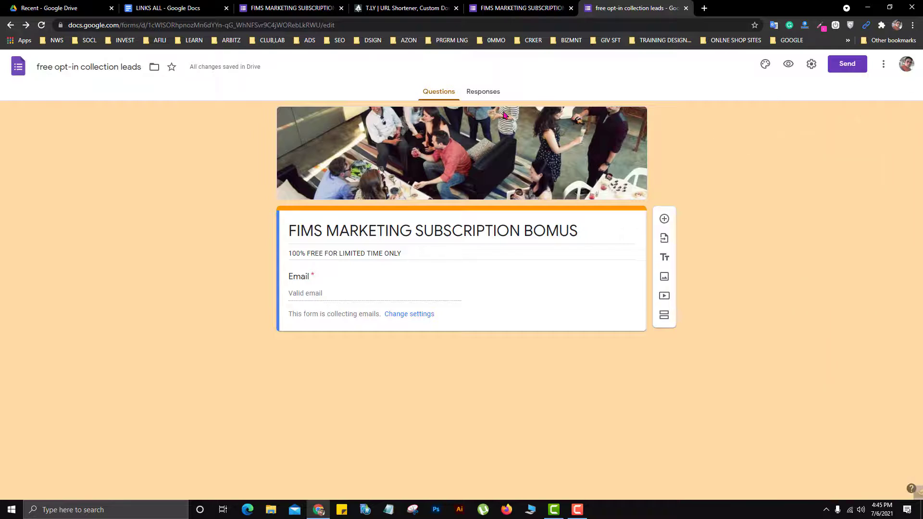
- Preview the form and submit a test response with a saved email address
click(483, 93)
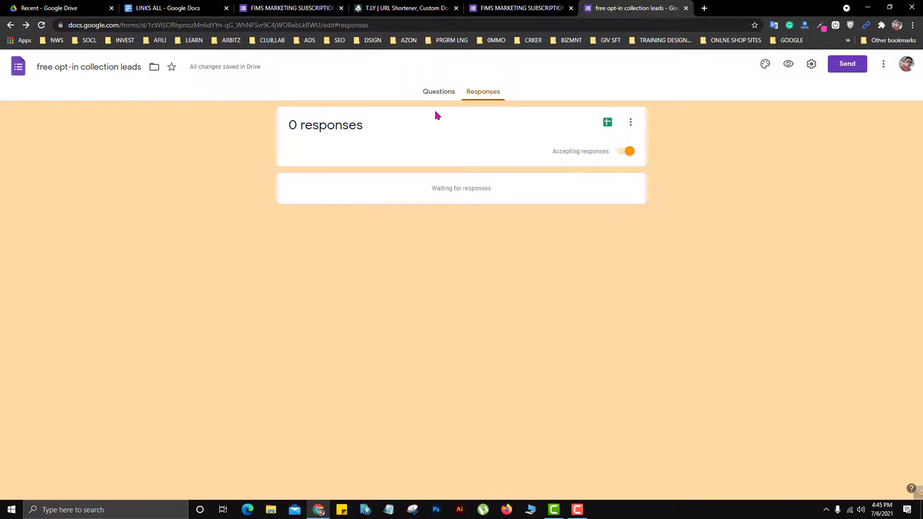
click(433, 94)
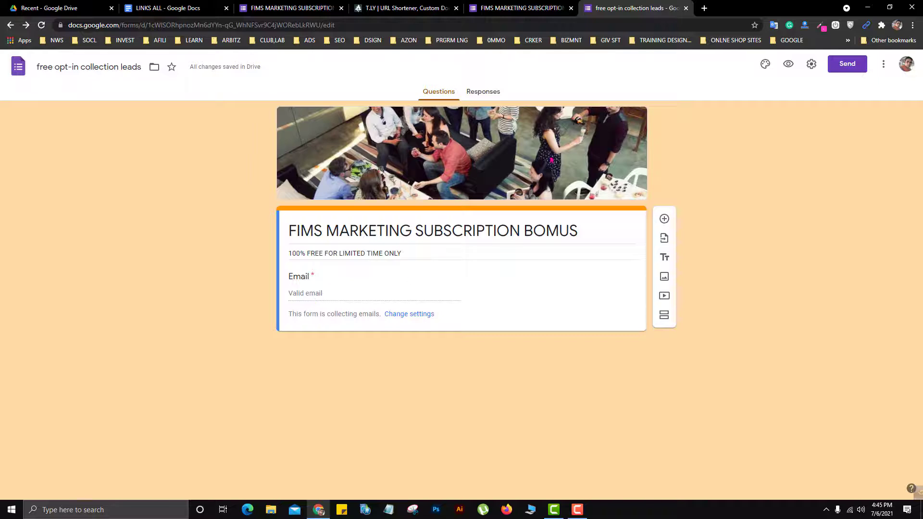
click(789, 70)
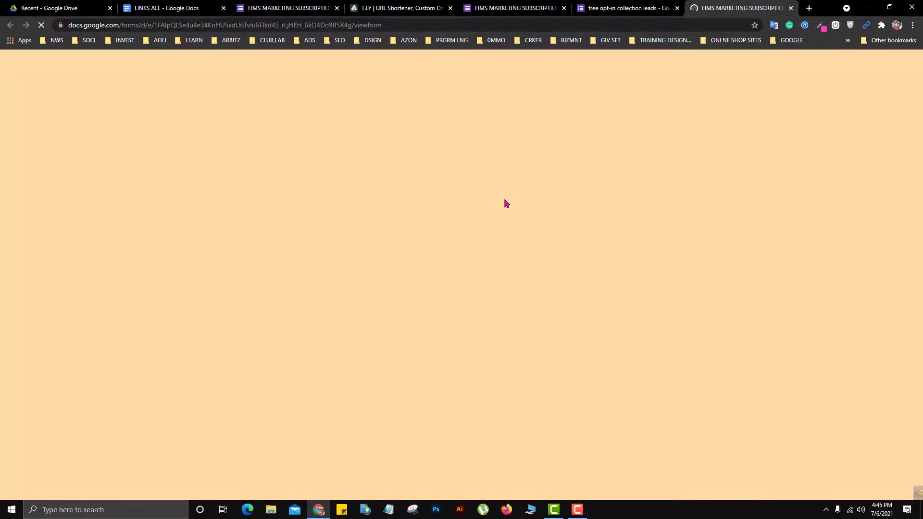
click(370, 286)
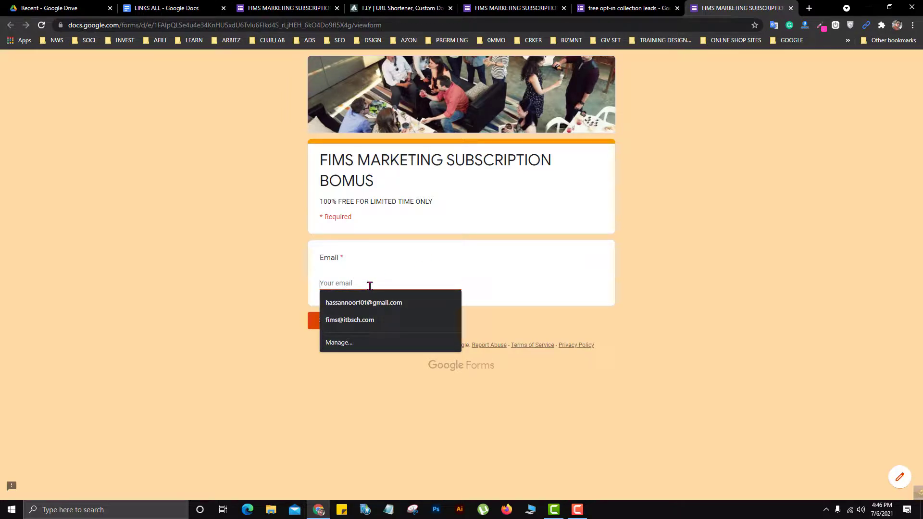
click(368, 303)
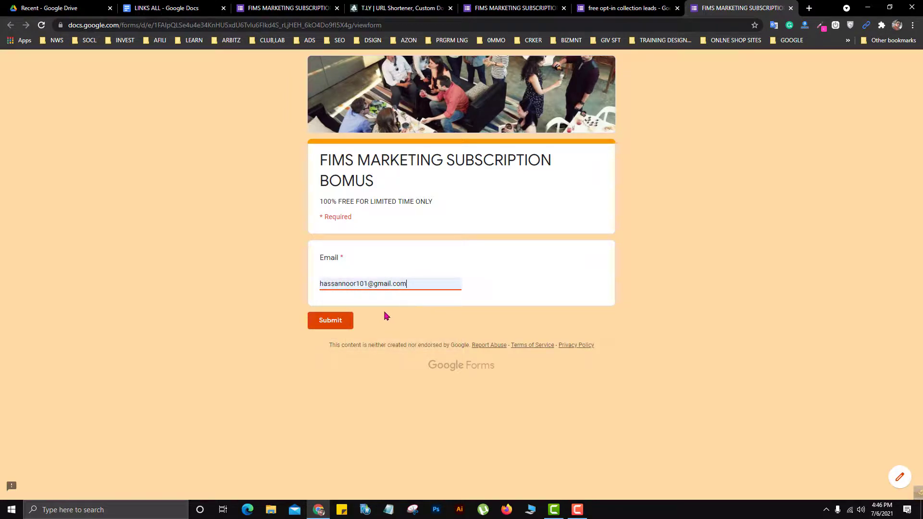
click(330, 323)
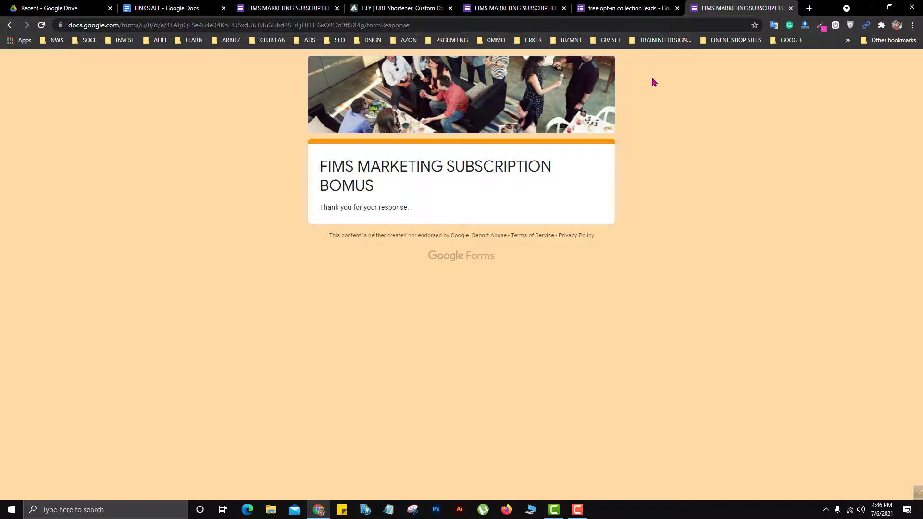
- Return to the form editor and create a new spreadsheet, "free opt-in collection leads (Responses)", from the collected responses
click(633, 9)
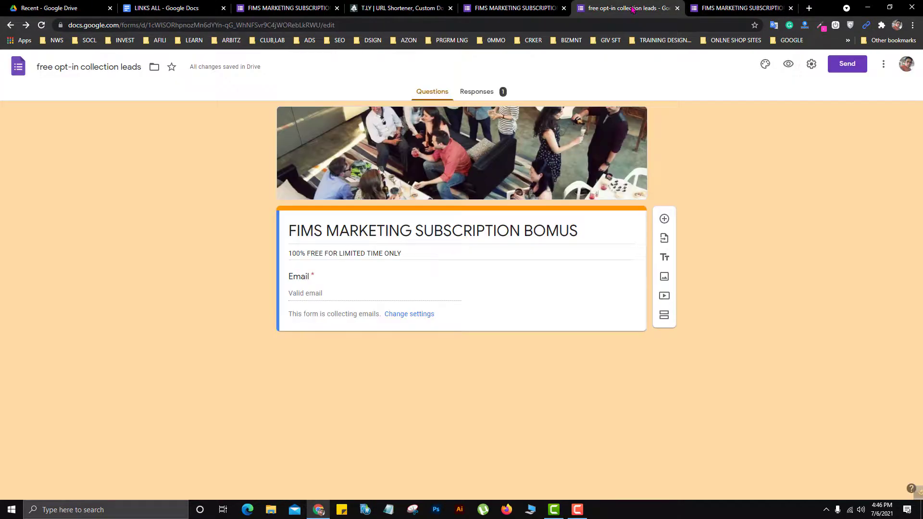
click(481, 94)
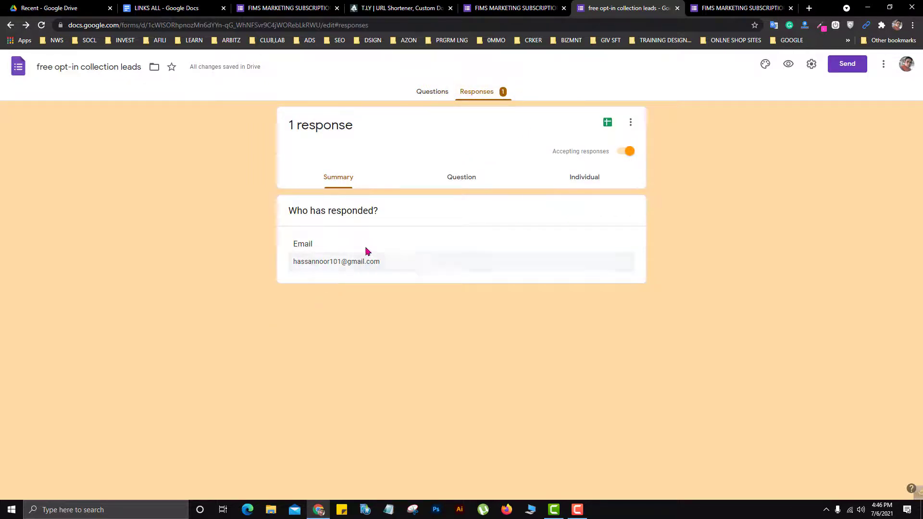
click(608, 123)
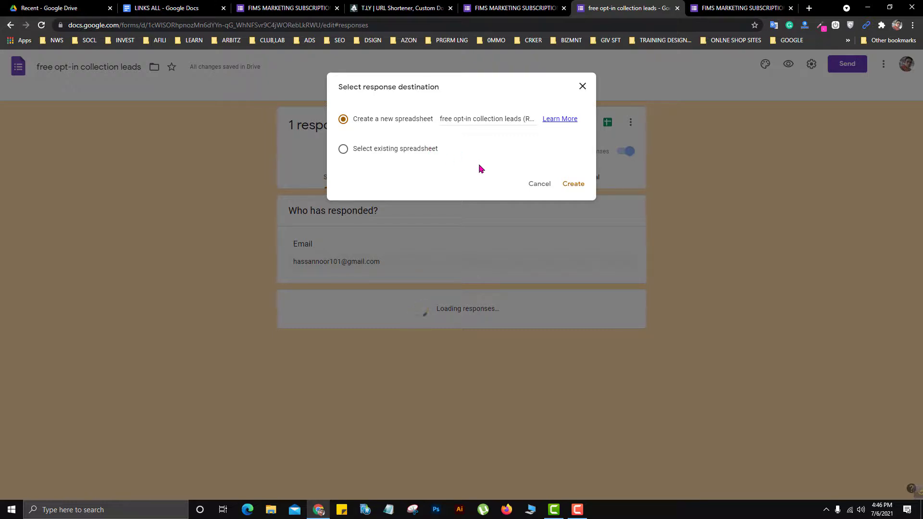
click(493, 119)
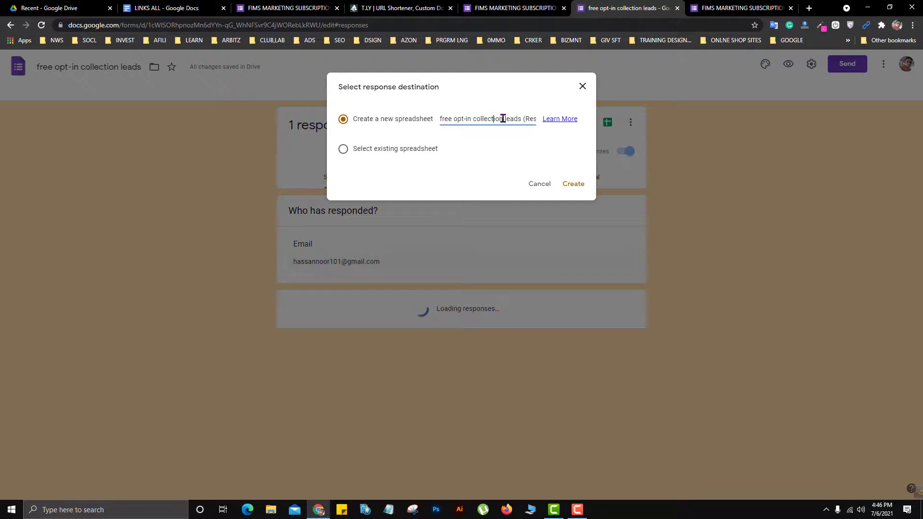
click(573, 184)
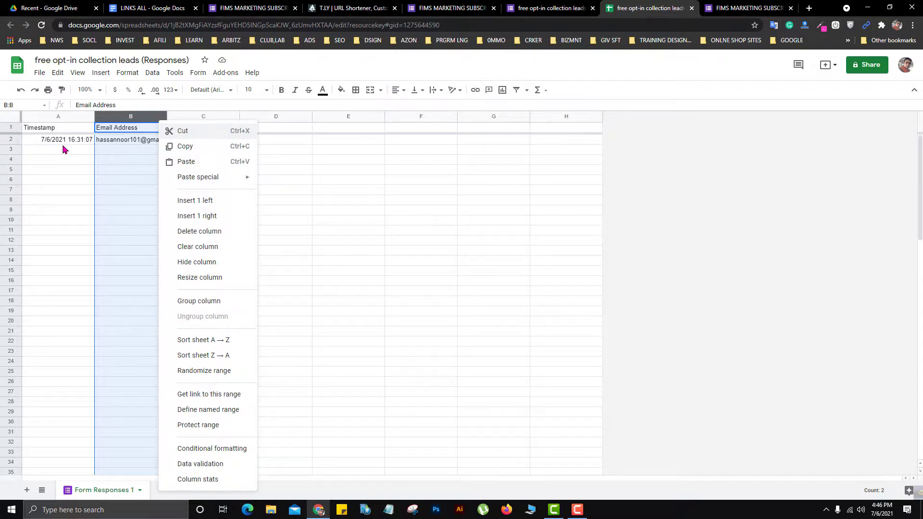
- Fit the Email Address column's width to its contents in the responses spreadsheet
click(124, 152)
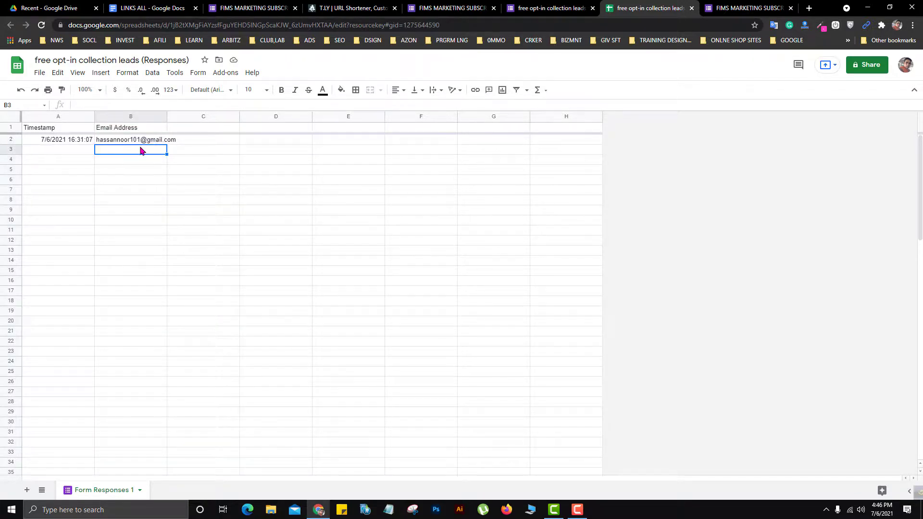
double_click(166, 116)
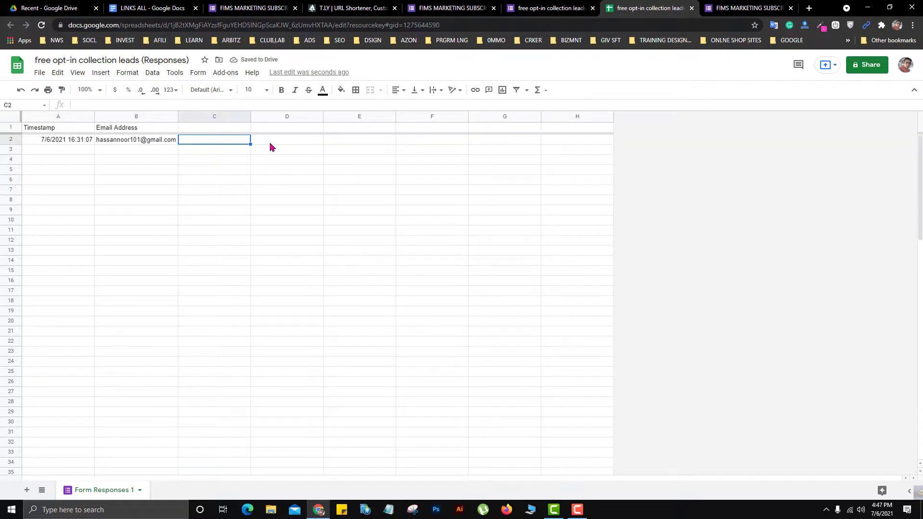
click(281, 143)
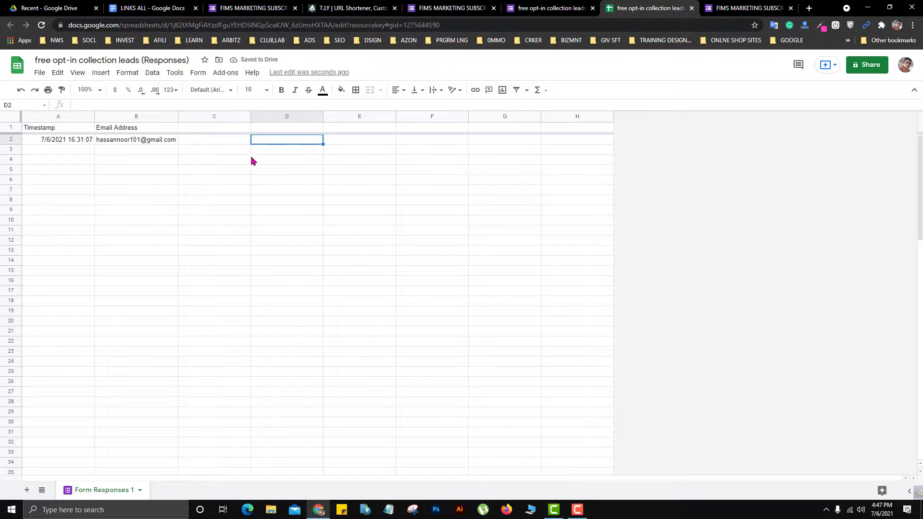
click(215, 154)
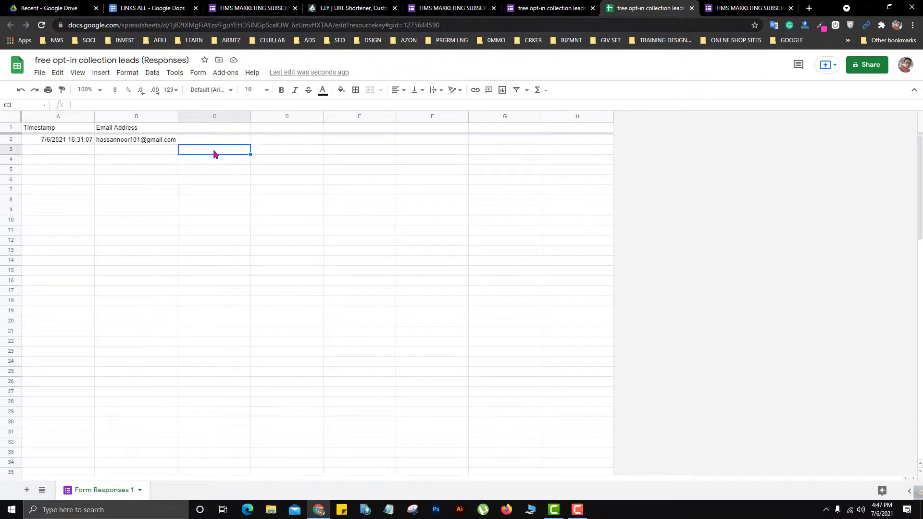
click(156, 153)
click(69, 153)
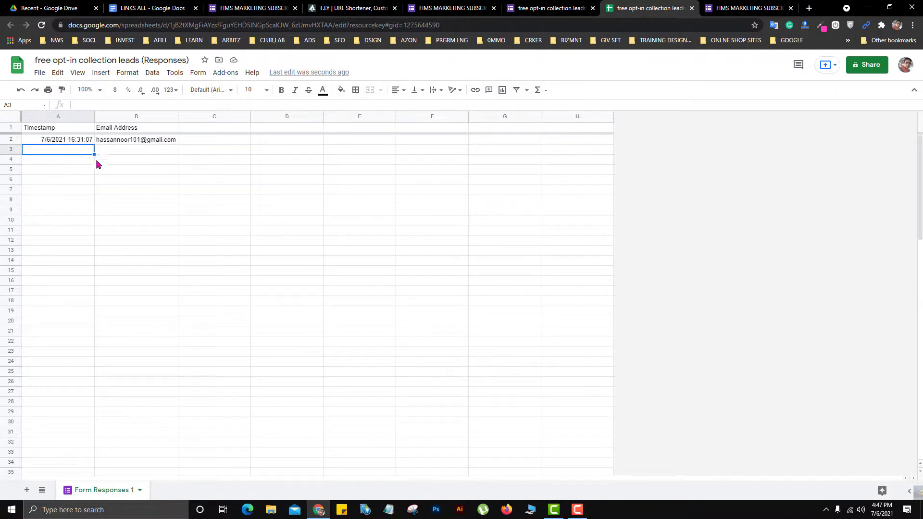
click(152, 150)
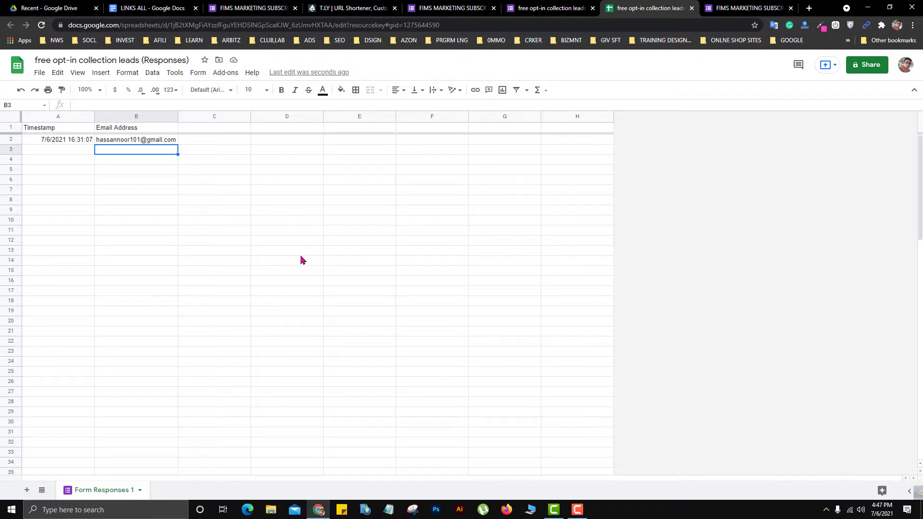
click(68, 150)
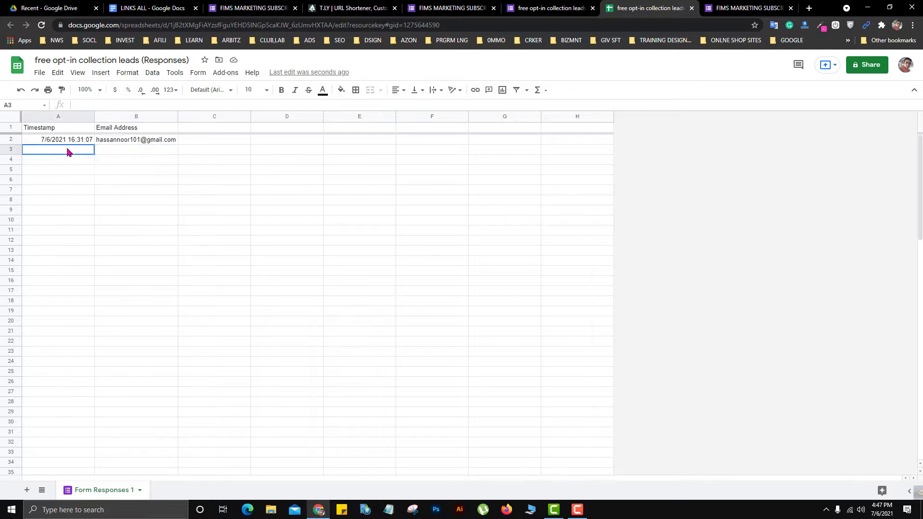
click(139, 152)
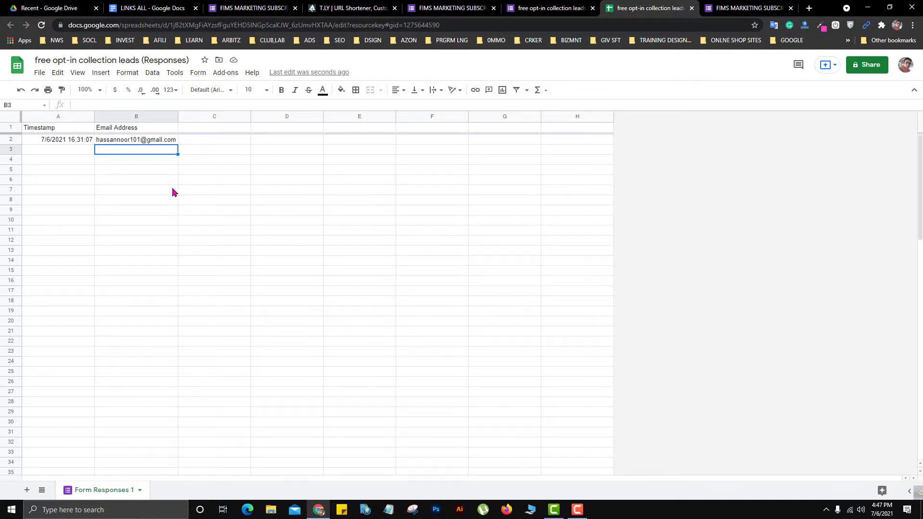
click(64, 154)
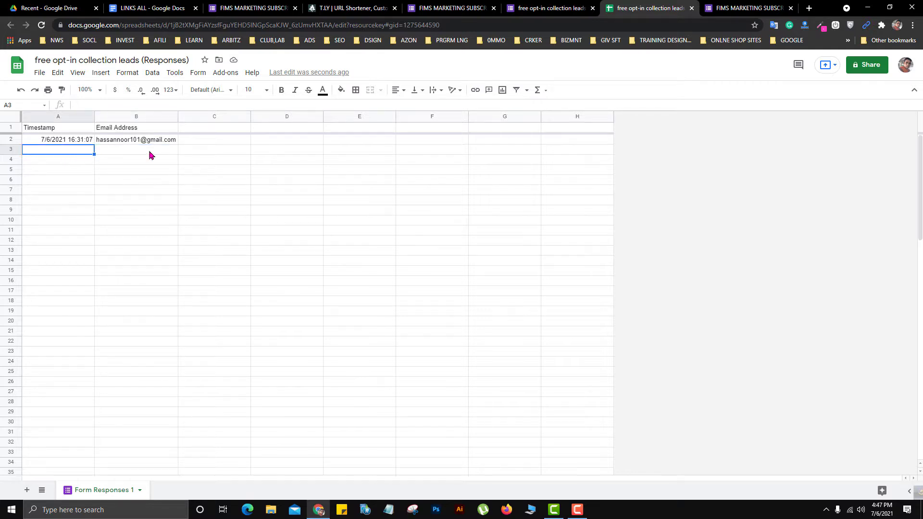
click(149, 155)
click(70, 155)
click(152, 153)
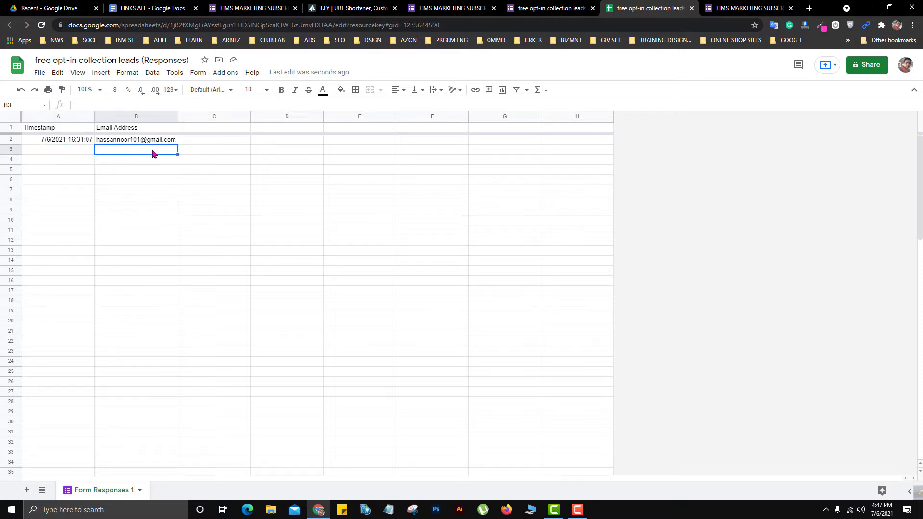
click(202, 152)
click(204, 140)
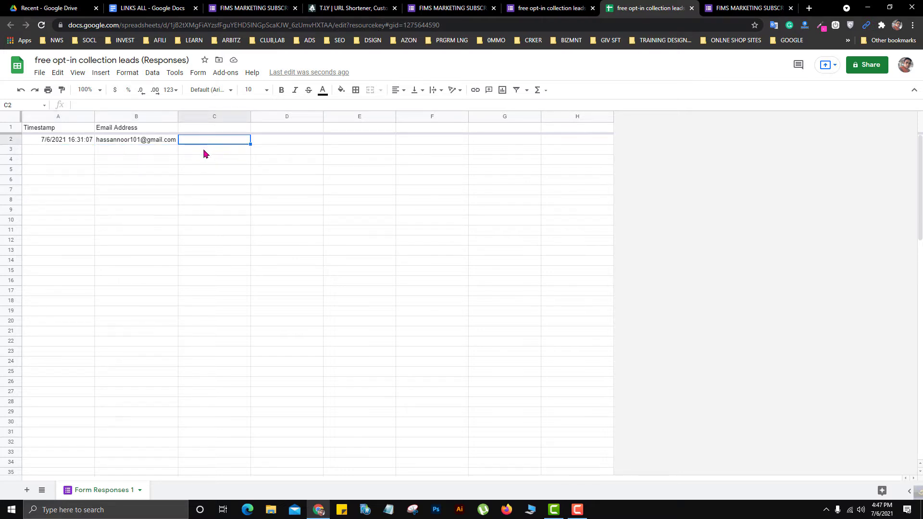